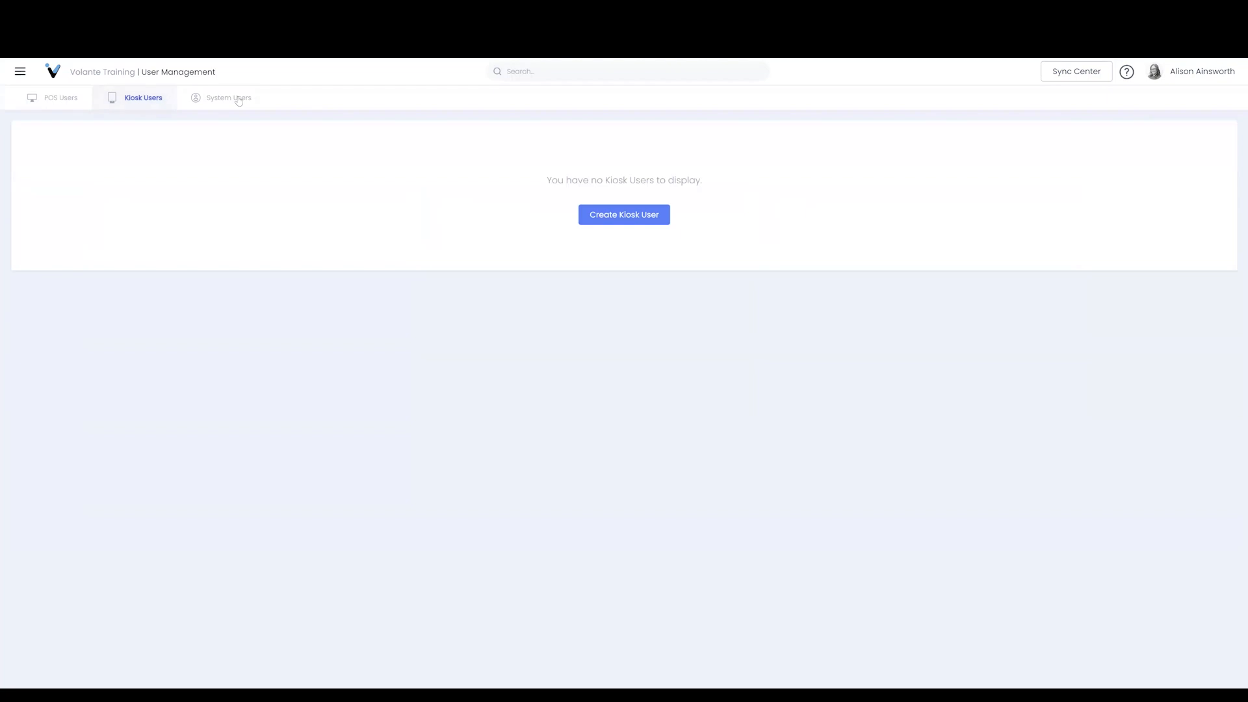
On the POS Users tab, open a new user form with first name Manager and last name Test
{"action": "left_click", "coordinate": [44, 101]}
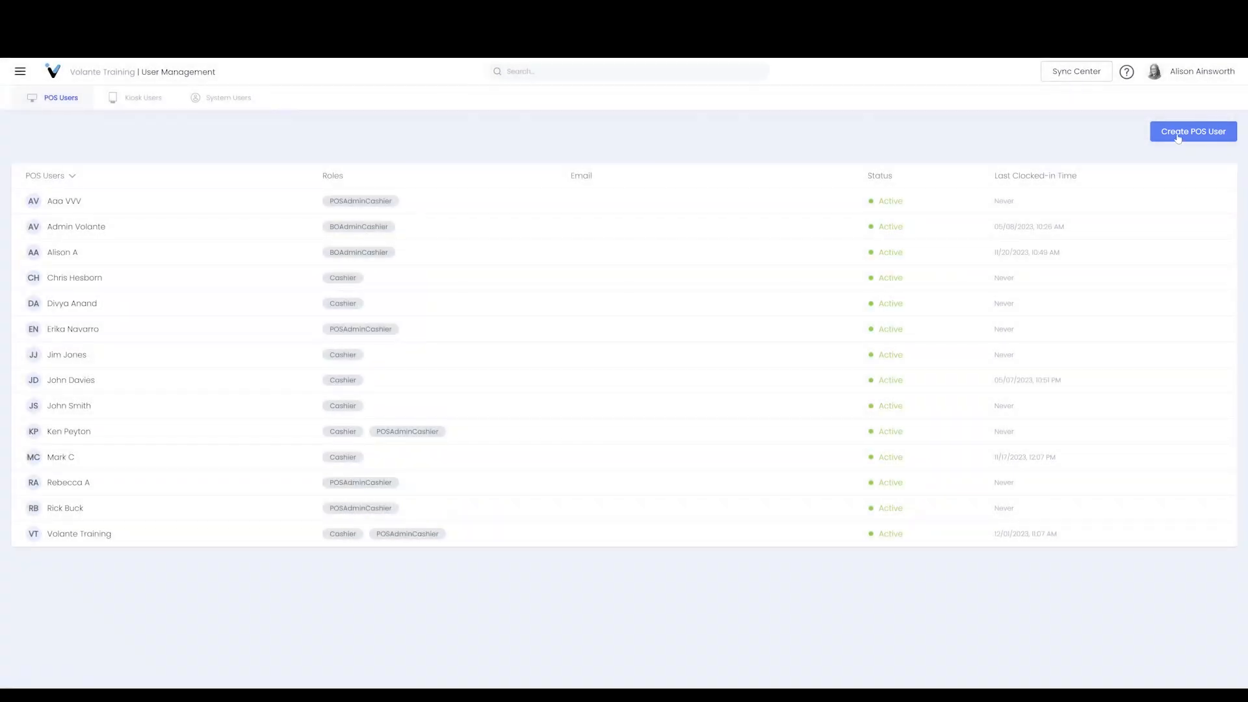
{"action": "left_click", "coordinate": [1178, 131]}
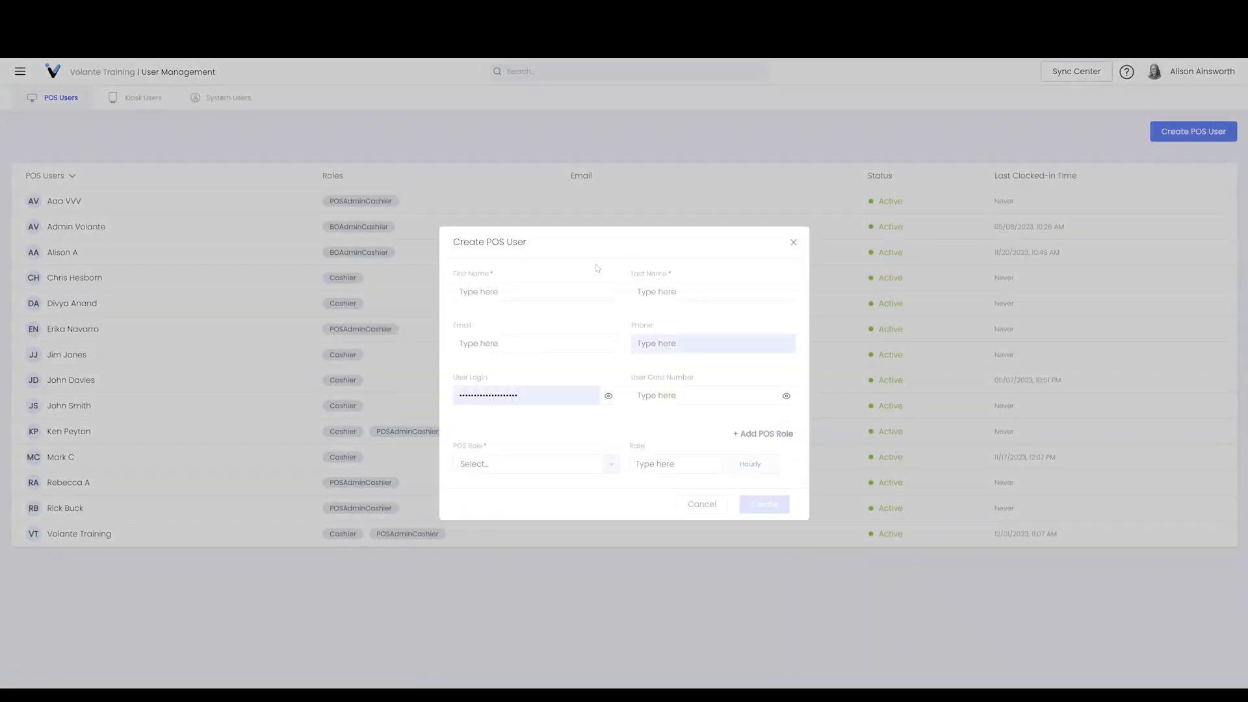
{"action": "left_click", "coordinate": [500, 290]}
{"action": "type", "text": "Manager"}
{"action": "left_click", "coordinate": [665, 290]}
{"action": "type", "text": "Test"}
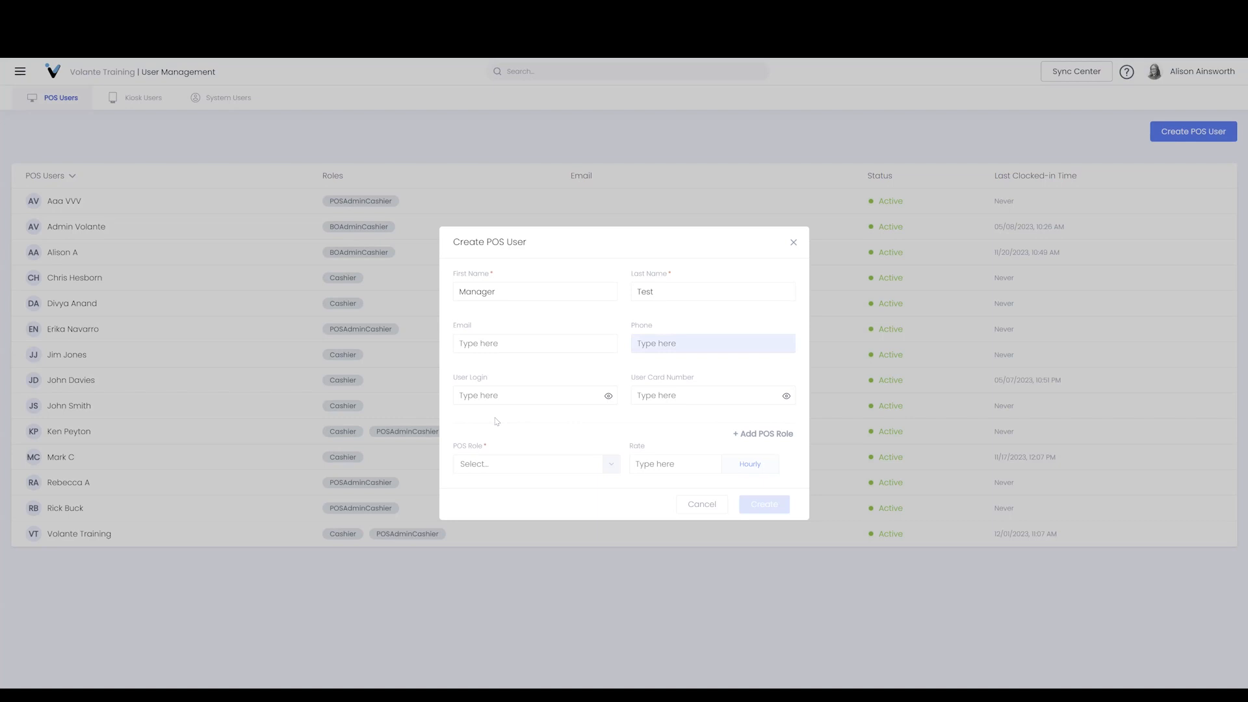
Enter and reveal the user login, fill in the user card number, and open the POS Role list
{"action": "left_click", "coordinate": [497, 396]}
{"action": "type", "text": "•••••"}
{"action": "left_click", "coordinate": [608, 397]}
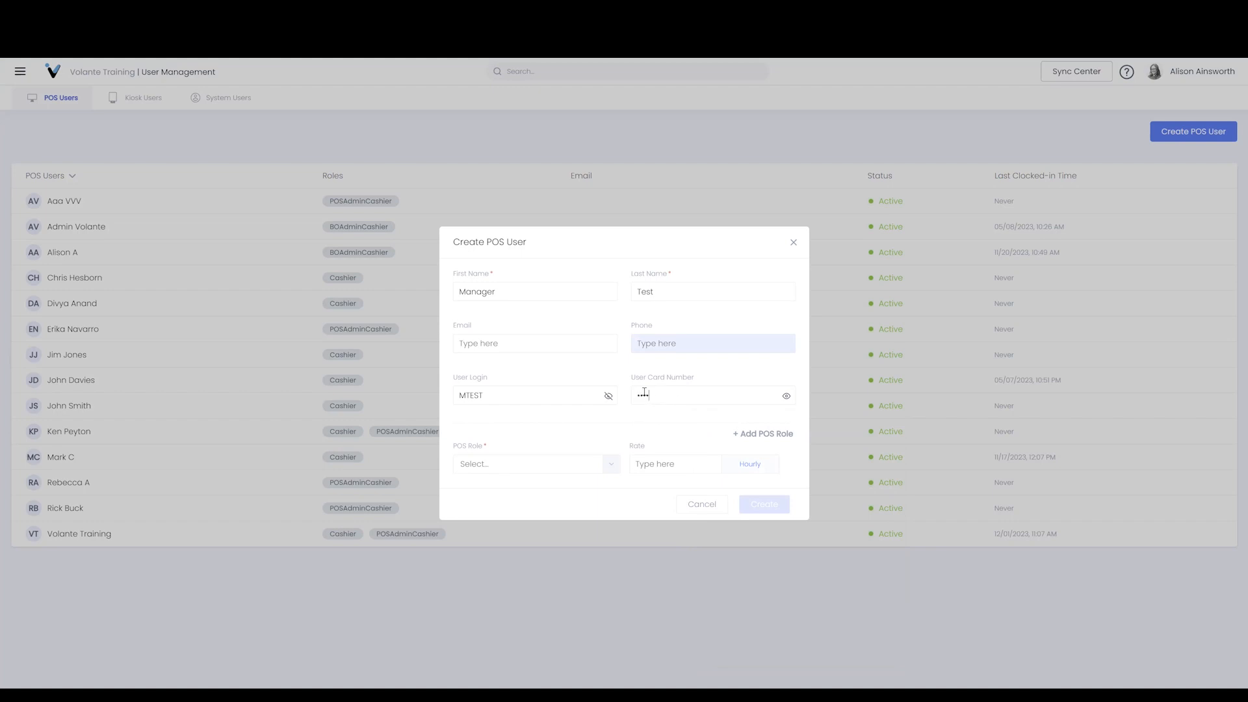
{"action": "left_click", "coordinate": [611, 465]}
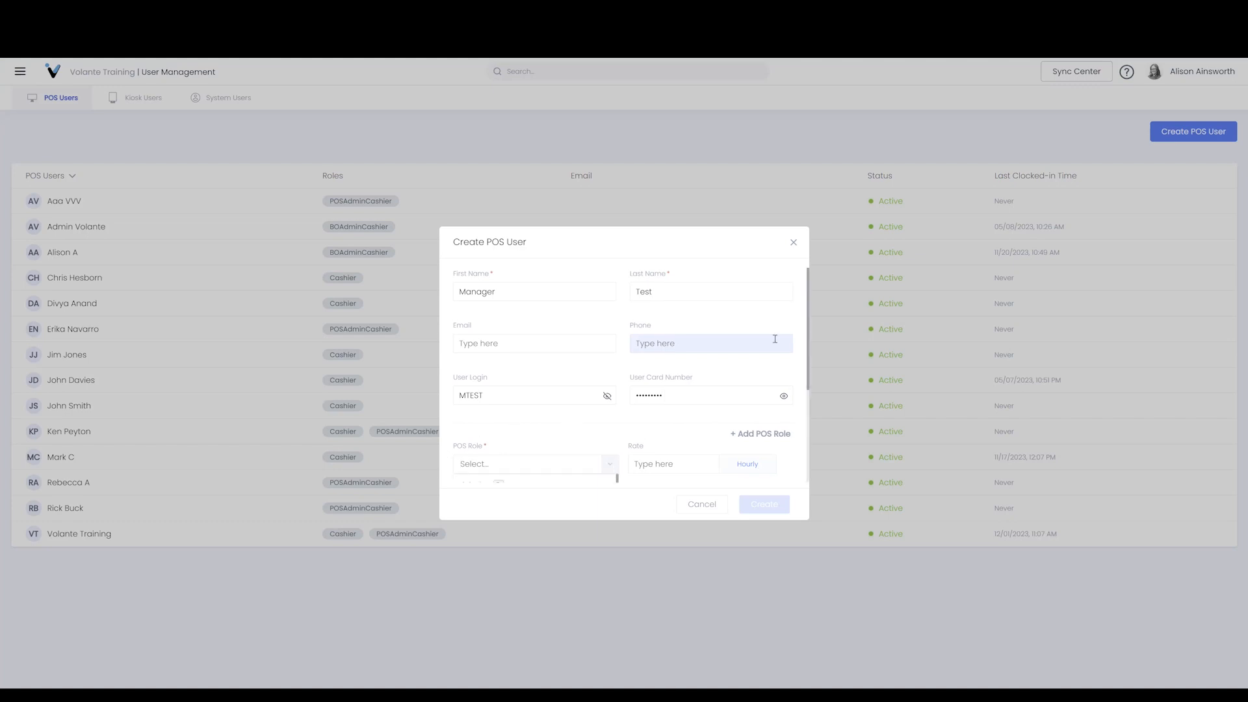
Scroll the POS Role list and choose POSAdminCashier
{"action": "left_click_drag", "start_coordinate": [807, 359], "coordinate": [808, 451]}
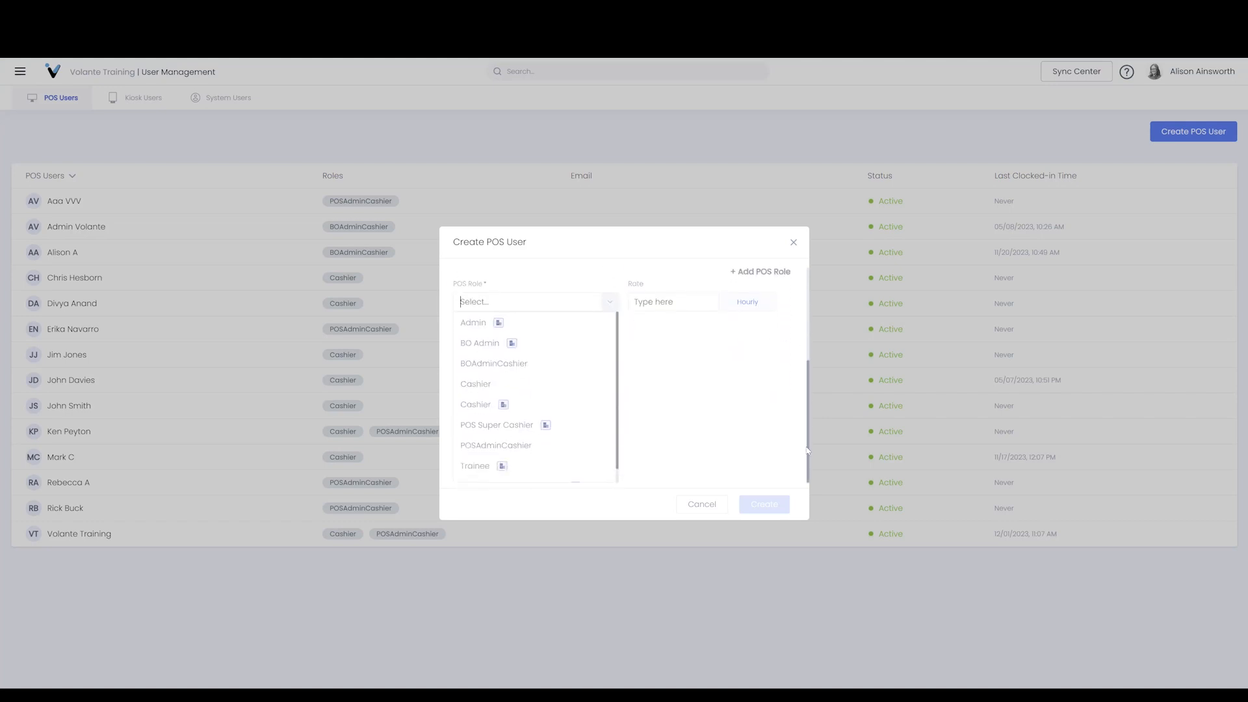
{"action": "left_click_drag", "start_coordinate": [619, 353], "coordinate": [632, 362]}
{"action": "scroll", "coordinate": [576, 383], "scroll_direction": "down", "scroll_amount": 1}
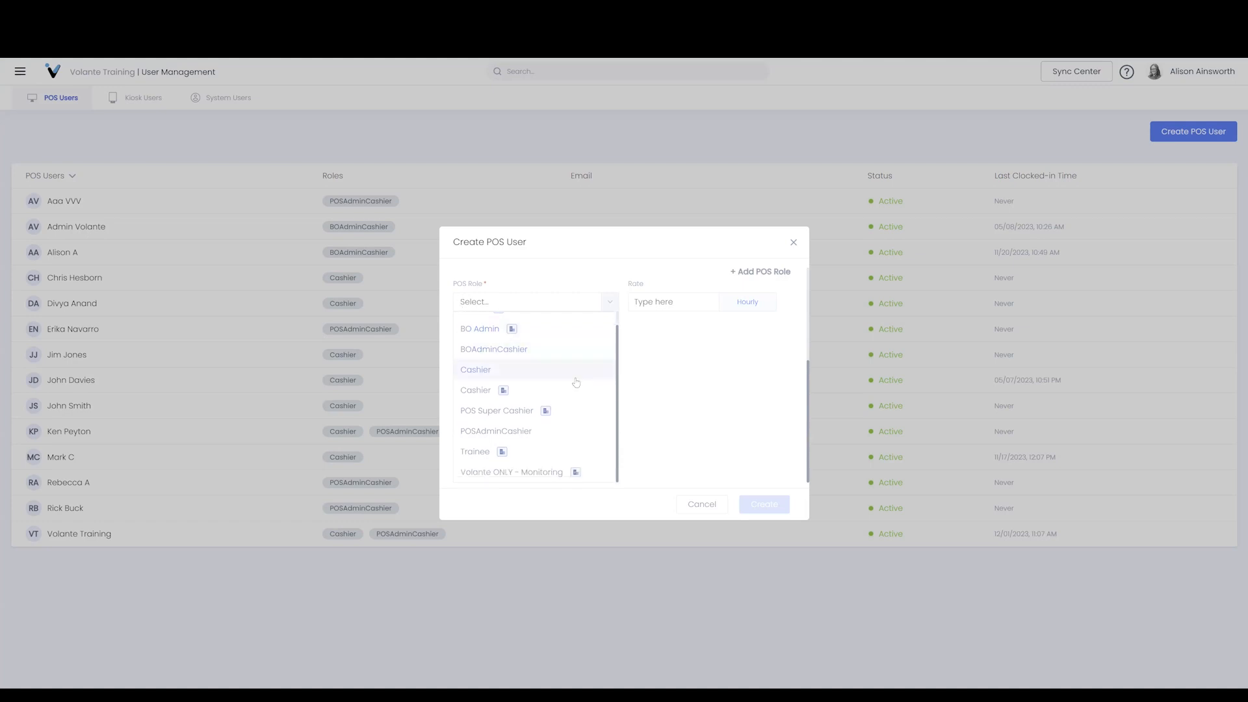
{"action": "left_click", "coordinate": [558, 429]}
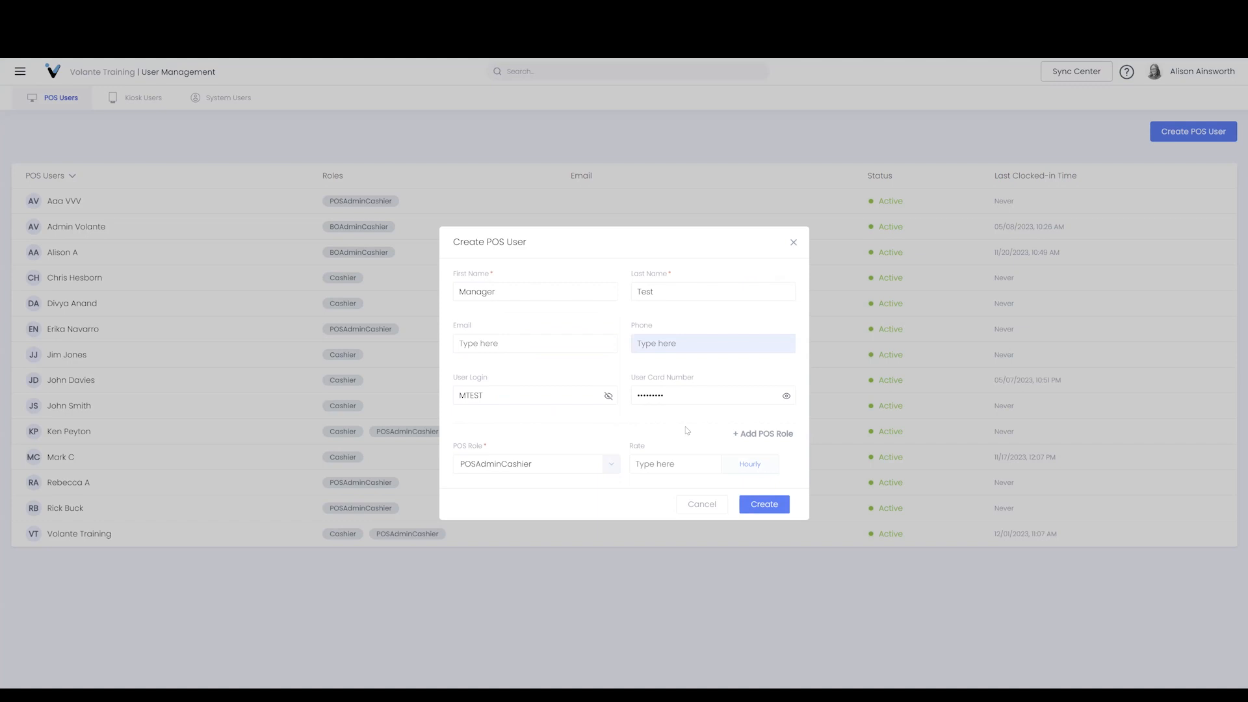
Delete the extra empty role row so only POSAdminCashier remains, then create Manager Test
{"action": "left_click", "coordinate": [746, 436]}
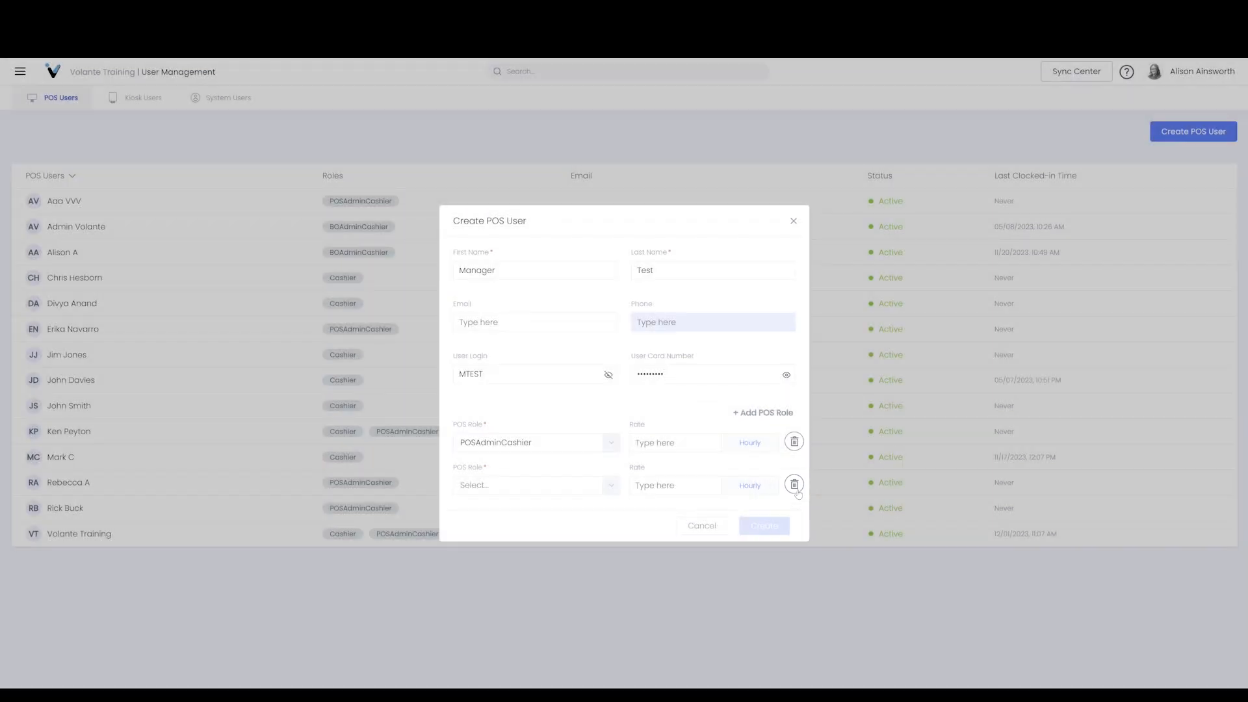
{"action": "left_click", "coordinate": [796, 488]}
{"action": "left_click", "coordinate": [736, 499]}
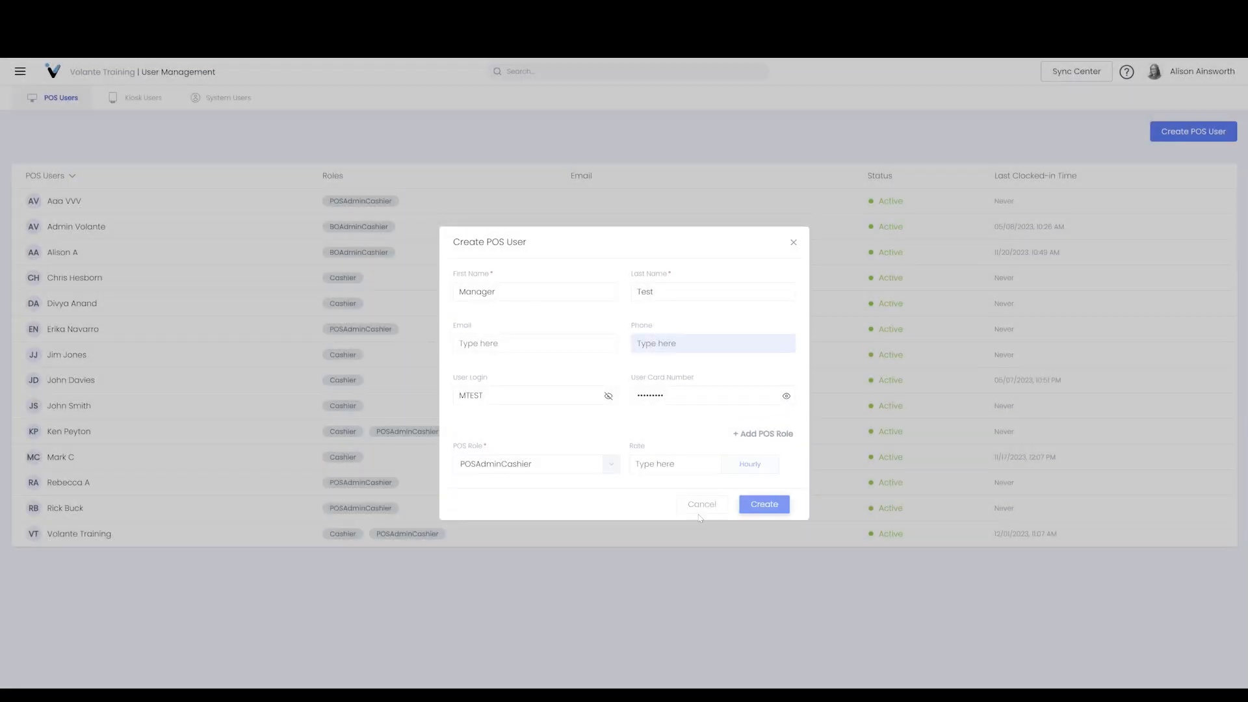
{"action": "left_click", "coordinate": [761, 504]}
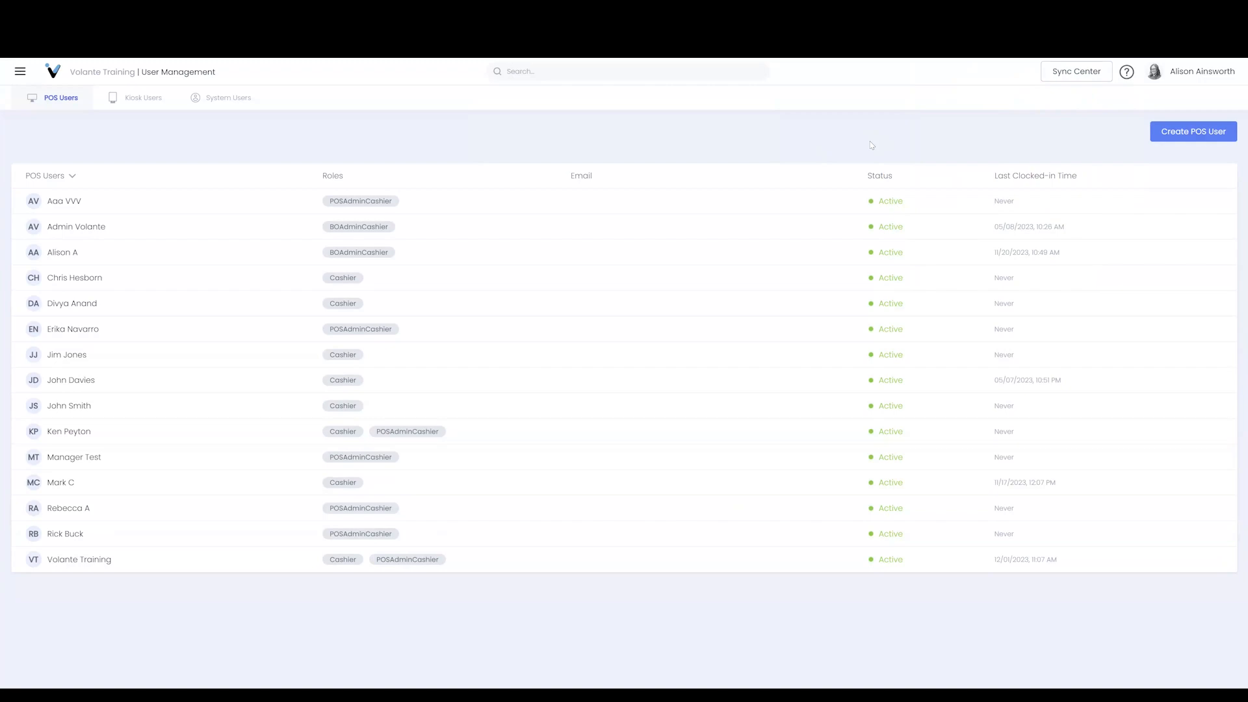
From Terminal Sync, sync setup, POS users, transactions and customers to the ve-training terminal
{"action": "left_click", "coordinate": [1074, 72]}
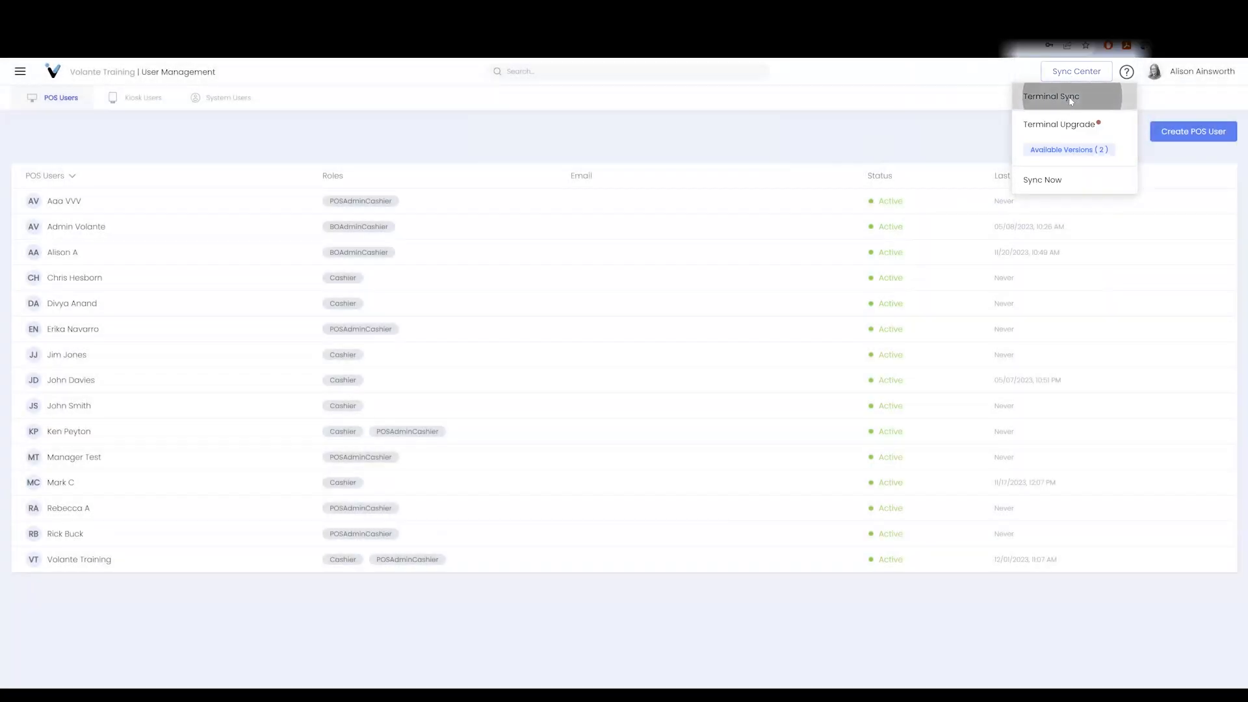
{"action": "left_click", "coordinate": [1070, 97]}
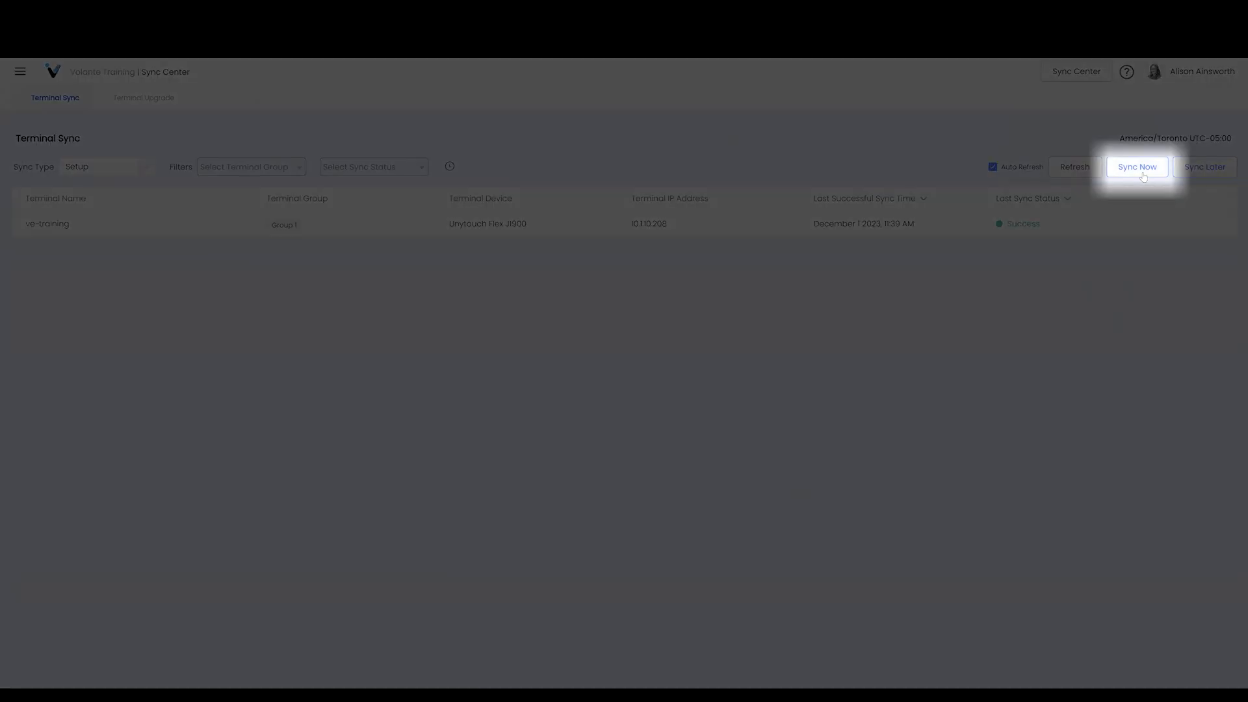
{"action": "left_click", "coordinate": [1143, 175]}
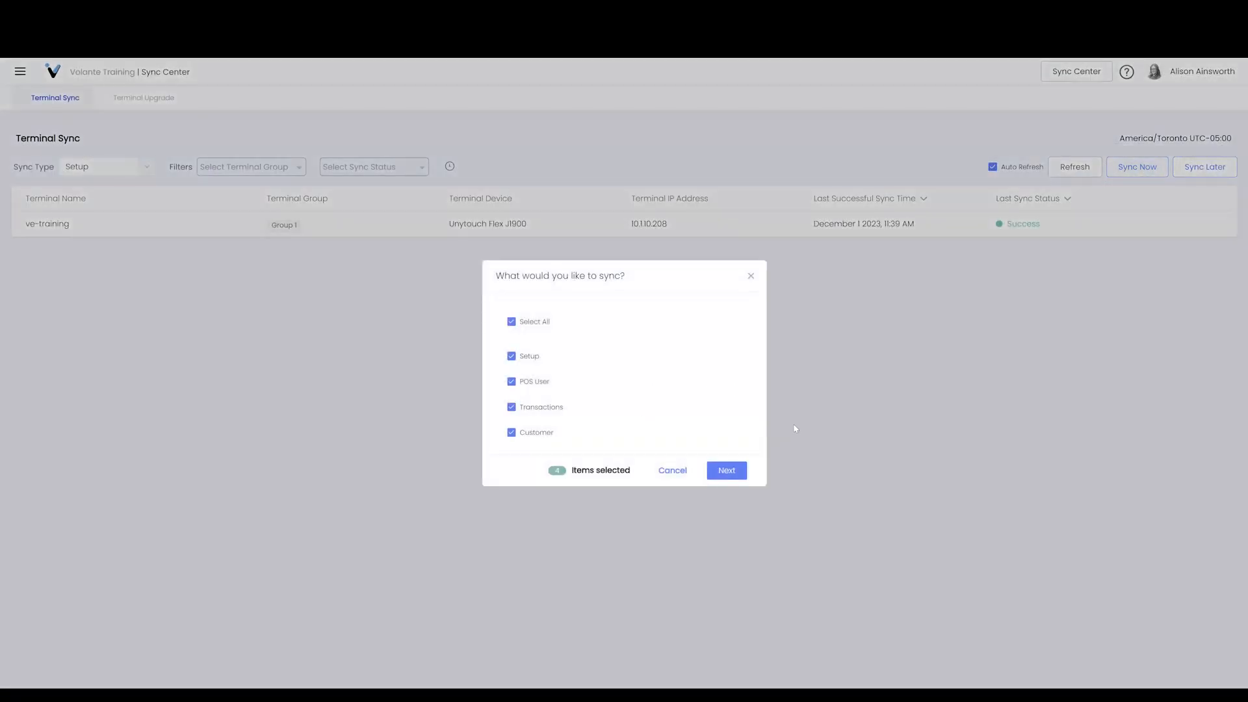
{"action": "left_click", "coordinate": [727, 470]}
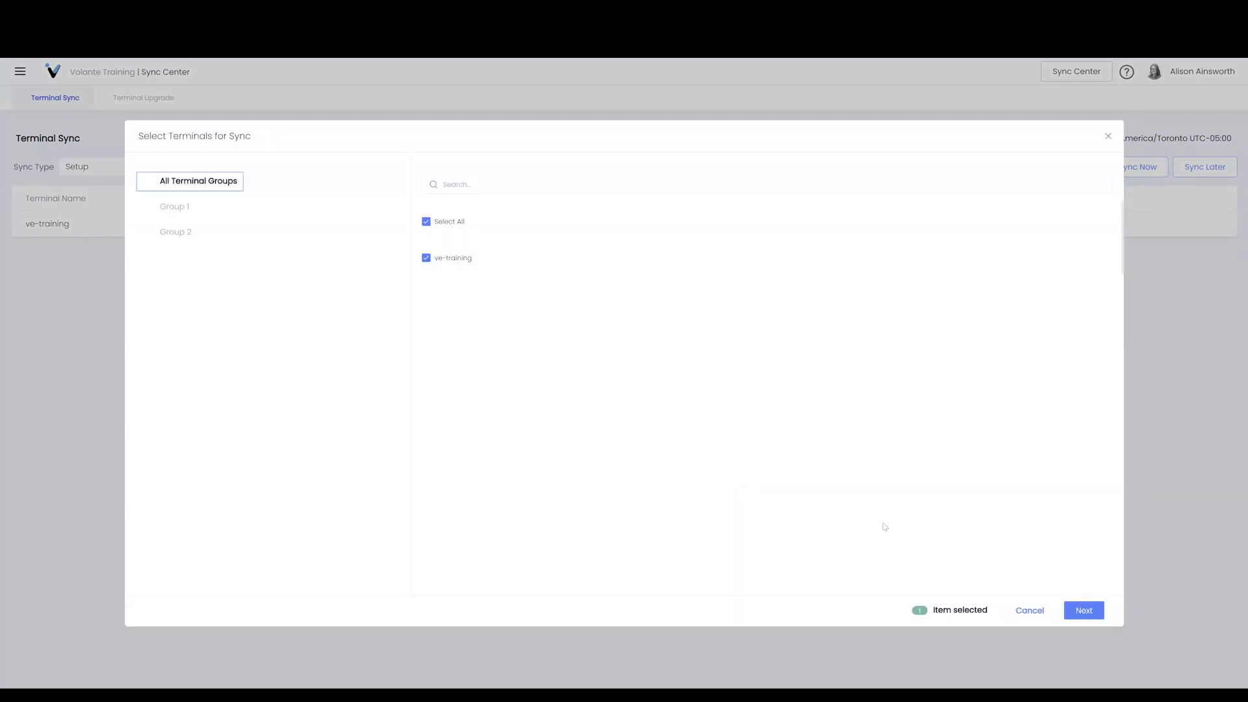
{"action": "left_click", "coordinate": [1084, 609]}
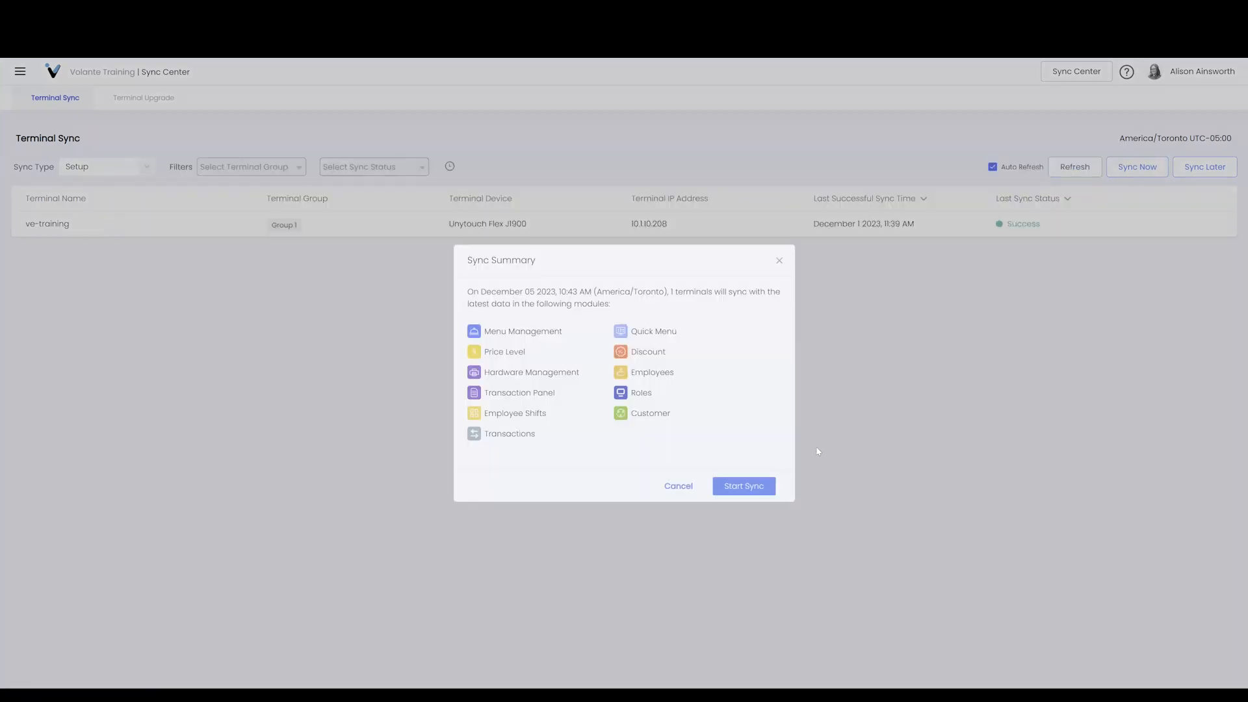
{"action": "left_click", "coordinate": [764, 487]}
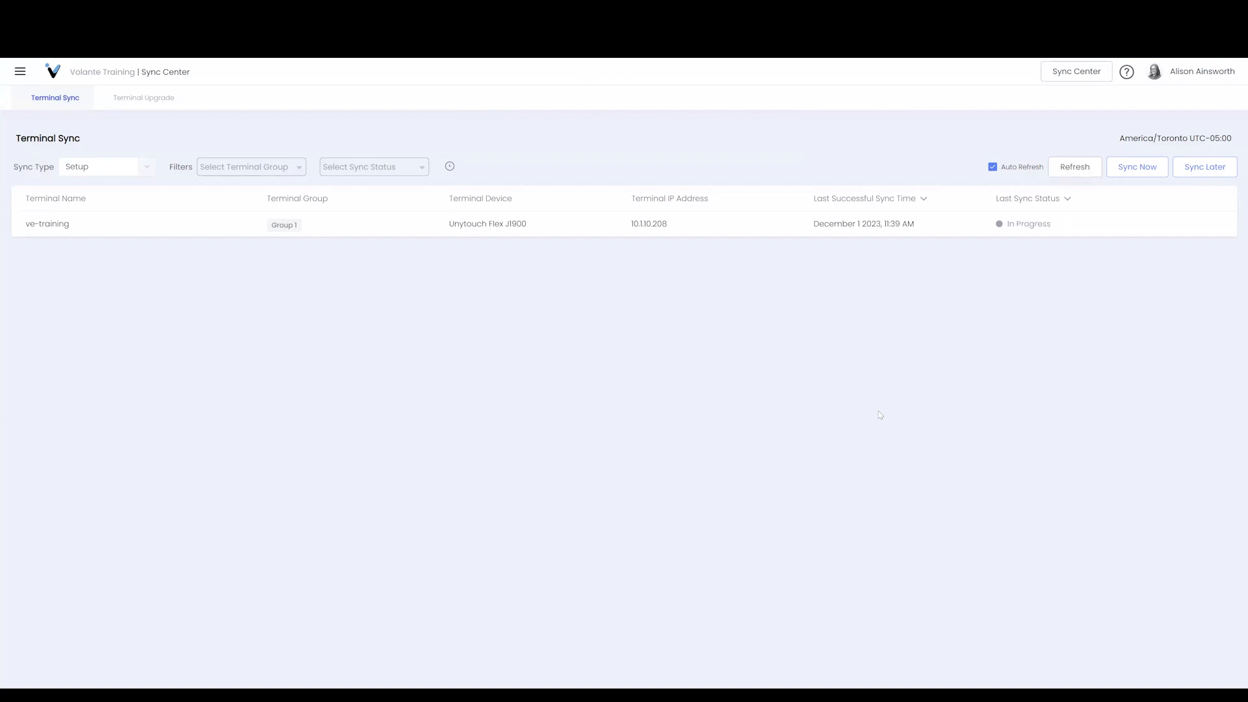
Refresh the Terminal Sync page to update the ve-training sync status
{"action": "left_click", "coordinate": [1093, 166]}
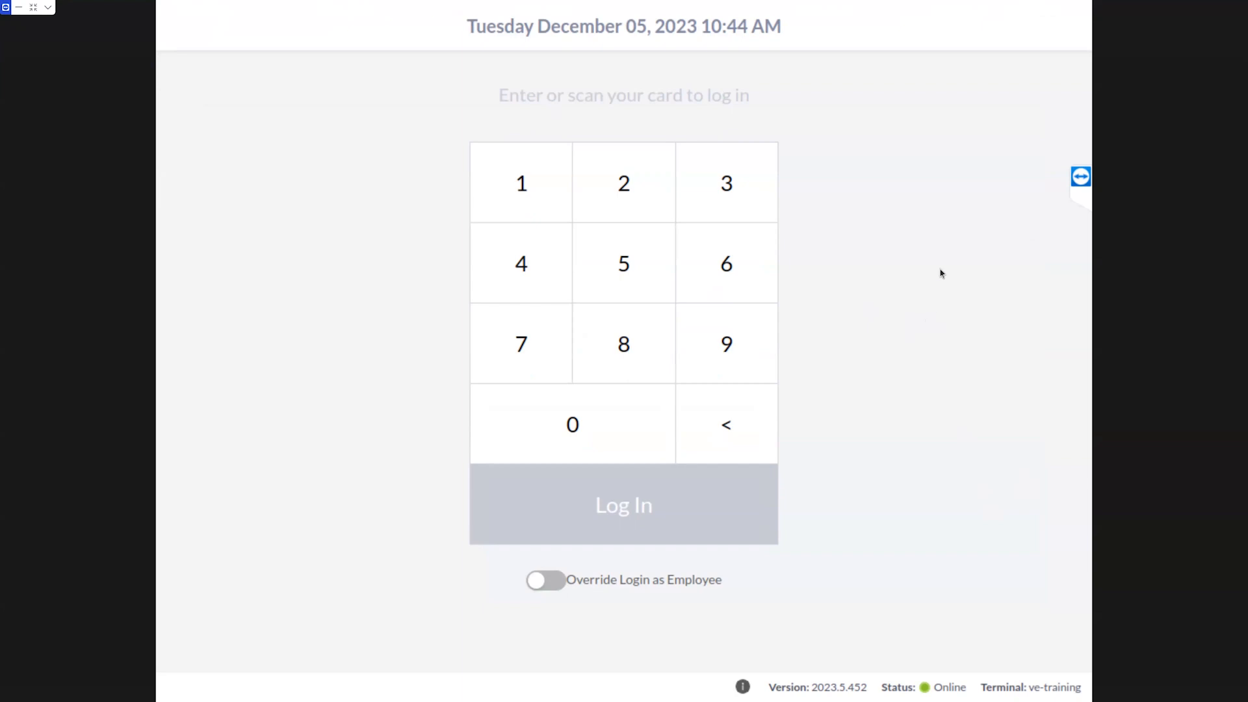
Enter the PIN on the keypad and log in at the terminal
{"action": "left_click", "coordinate": [554, 167]}
{"action": "left_click", "coordinate": [641, 173]}
{"action": "left_click", "coordinate": [527, 256]}
{"action": "left_click", "coordinate": [647, 506]}
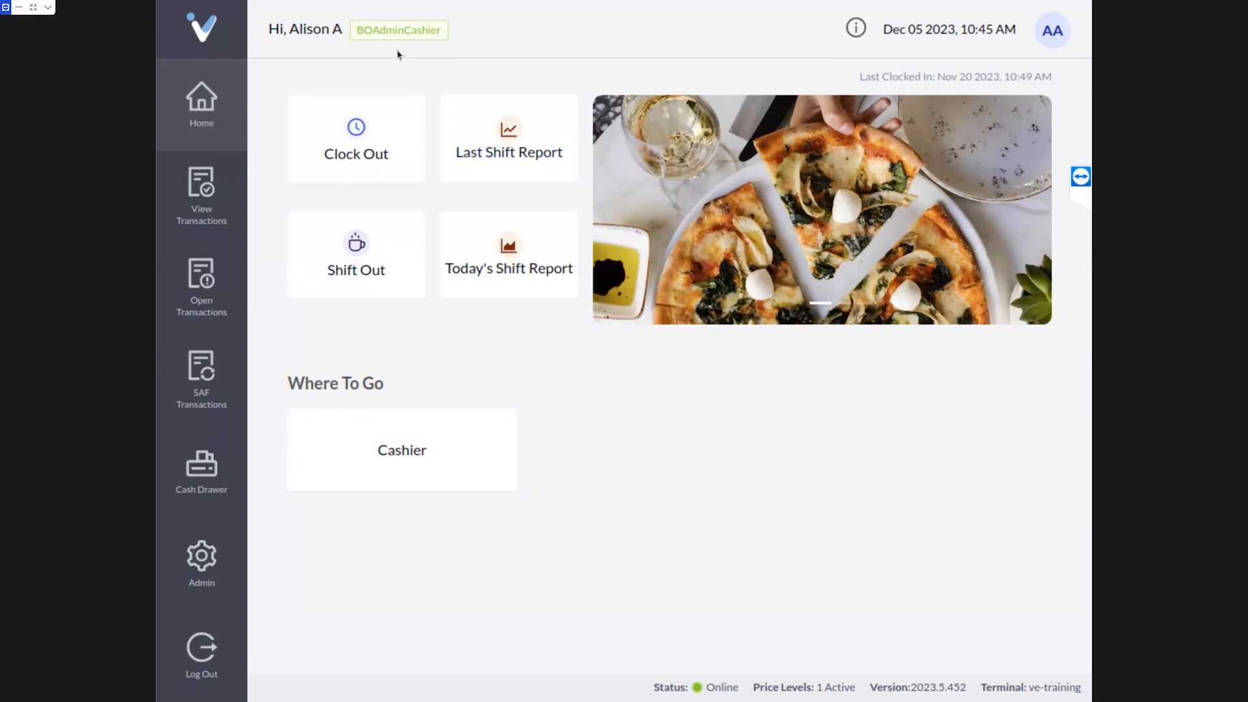
Go to Admin and open POS User Management
{"action": "left_click", "coordinate": [206, 558]}
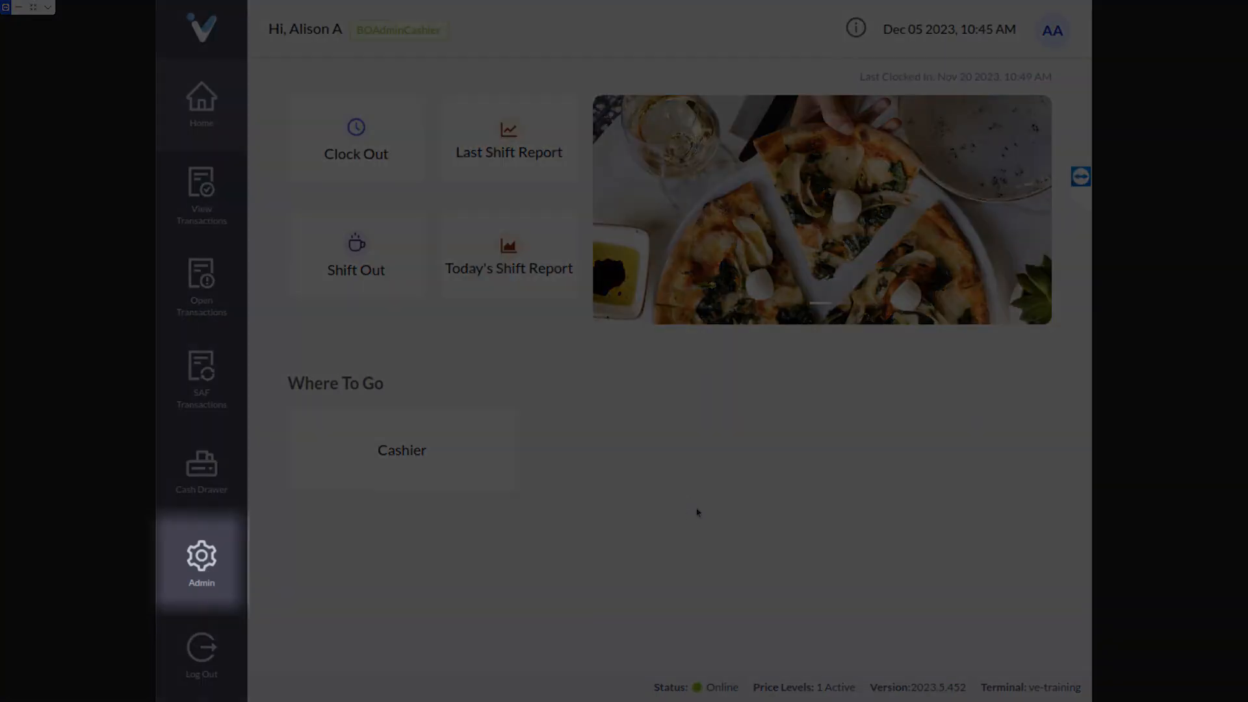
{"action": "left_click", "coordinate": [696, 511]}
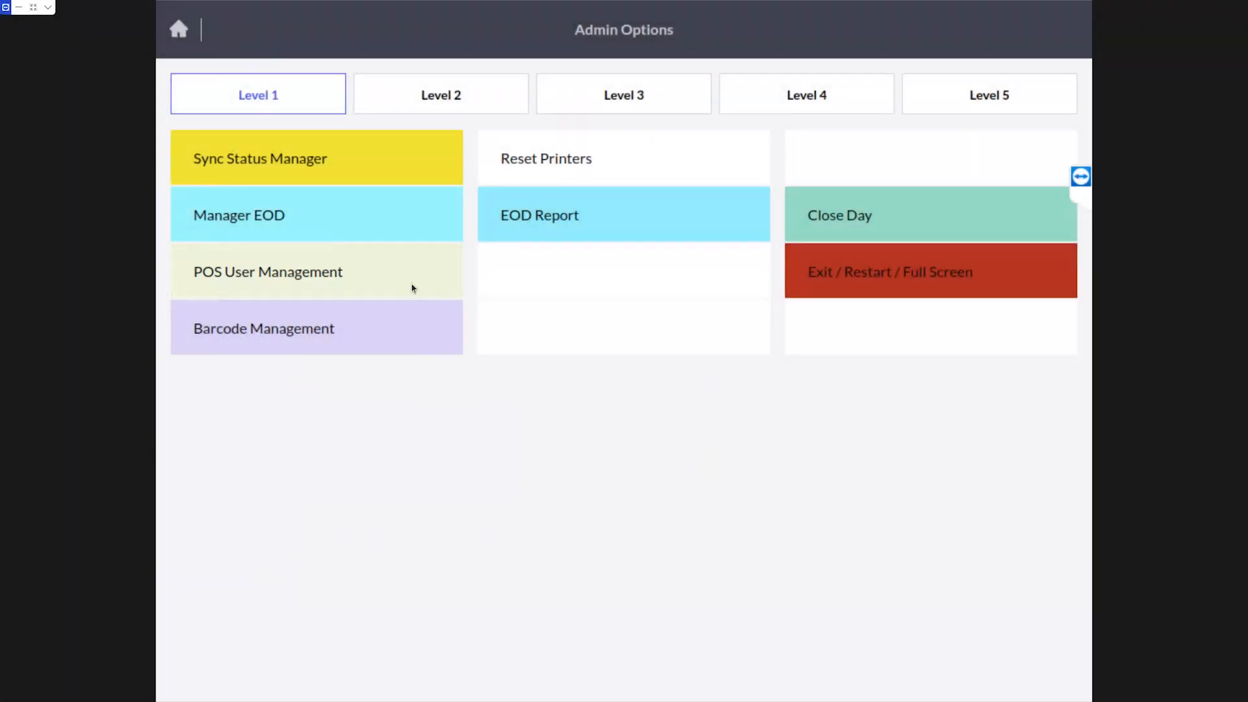
{"action": "left_click", "coordinate": [414, 289]}
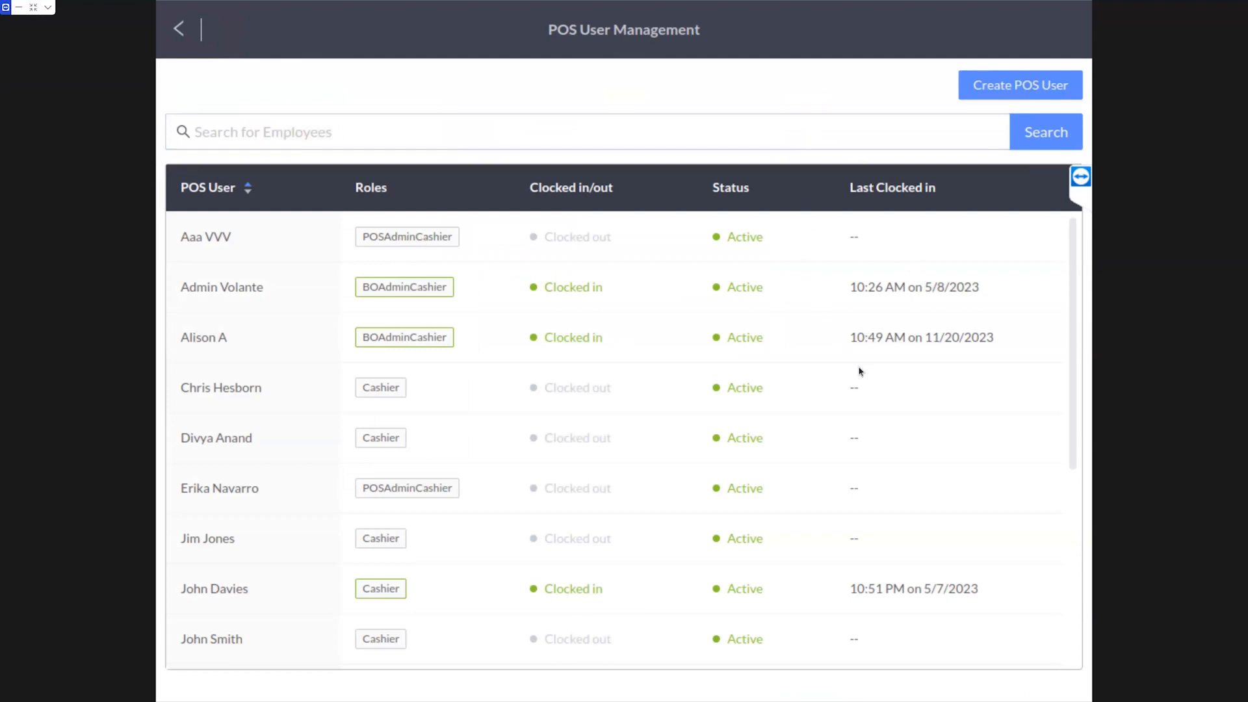
Scroll the user list and open a blank Create POS User form
{"action": "scroll", "coordinate": [945, 414], "scroll_direction": "down", "scroll_amount": 3}
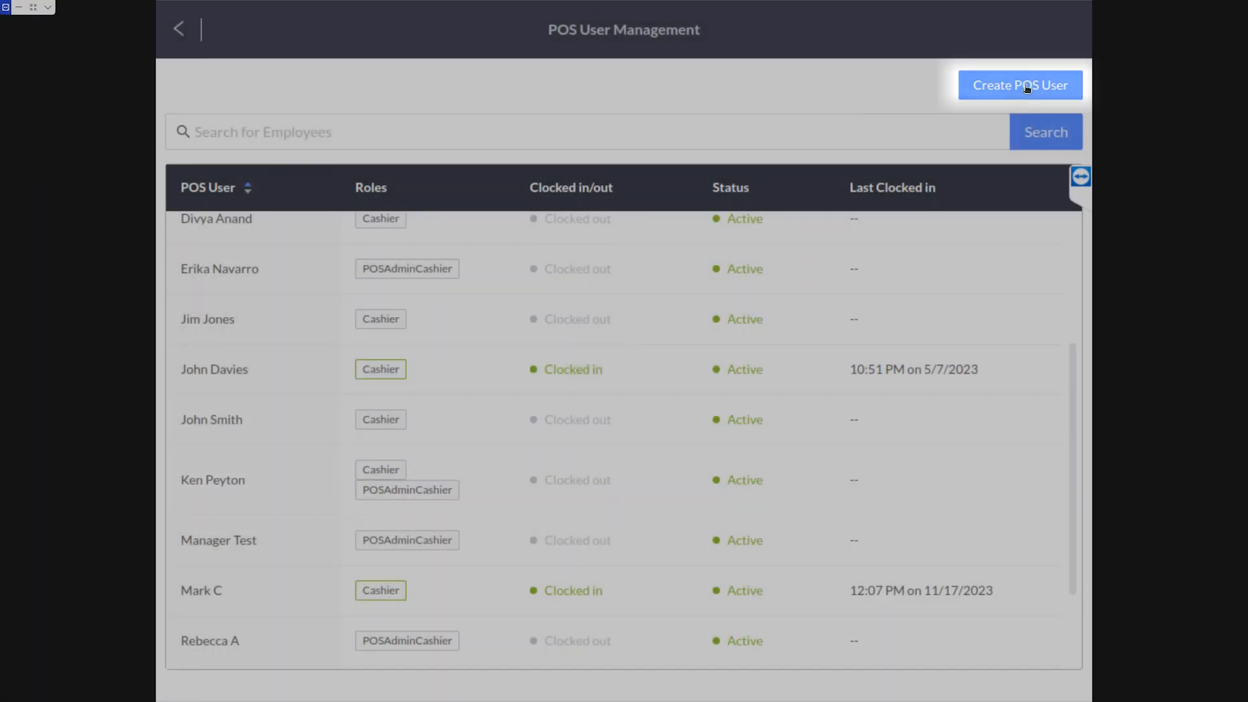
{"action": "left_click", "coordinate": [1027, 85]}
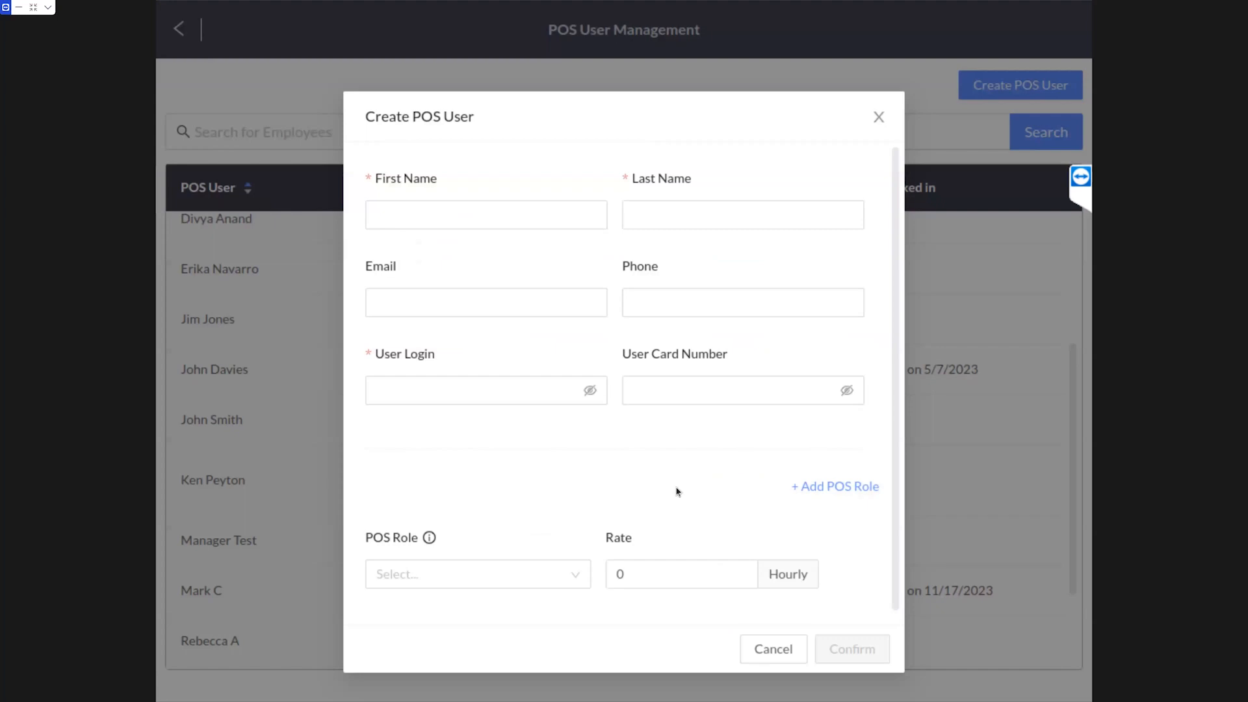
Enter first name Cashier and last name Test with the on-screen keyboard
{"action": "left_click", "coordinate": [501, 216]}
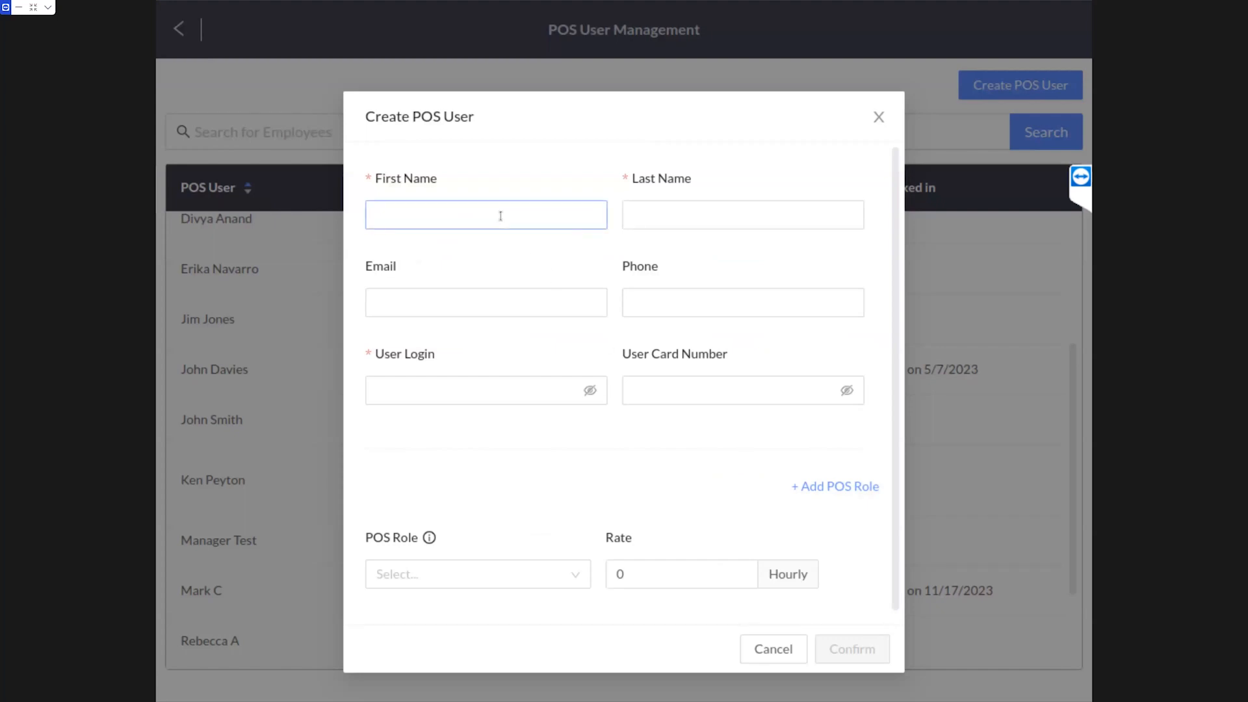
{"action": "left_click", "coordinate": [505, 223]}
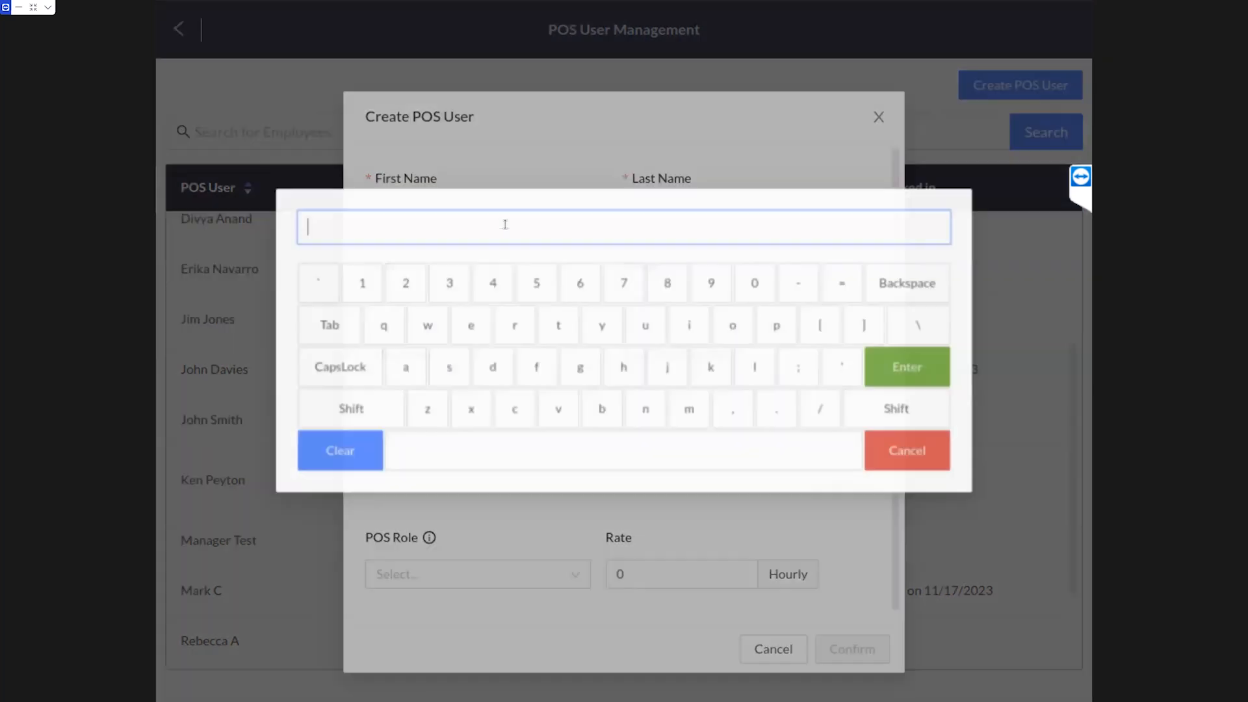
{"action": "type", "text": "Cashier"}
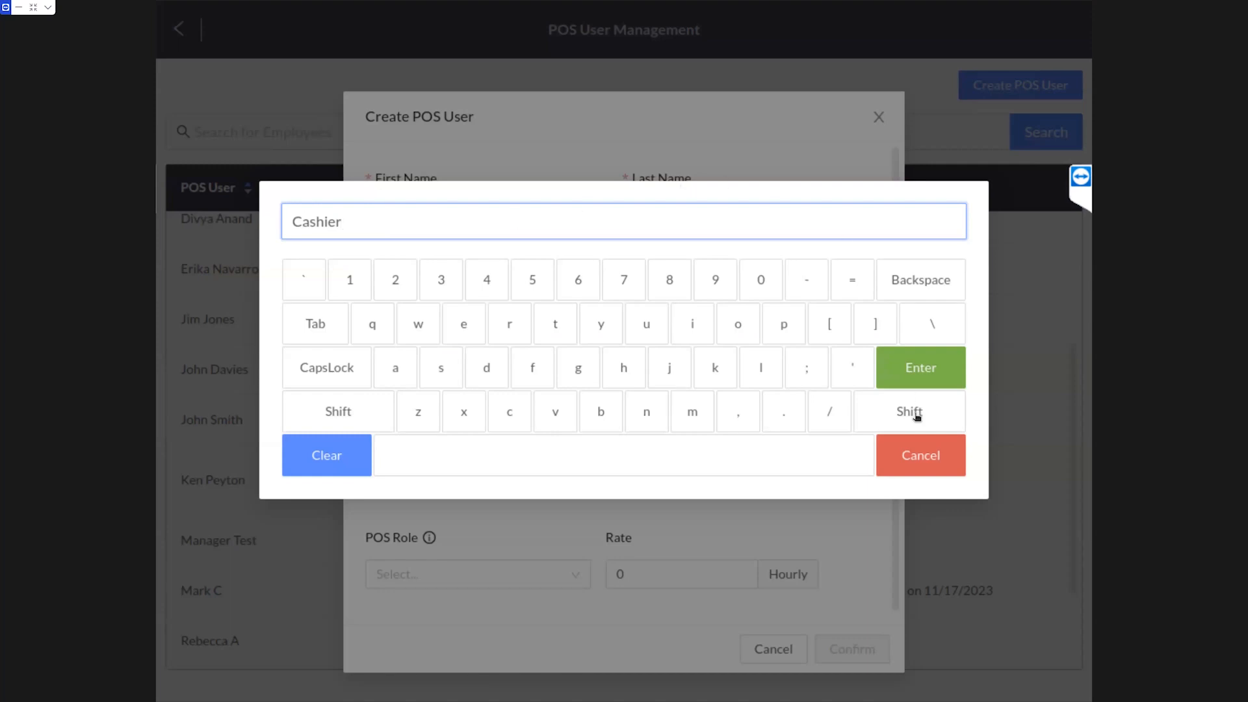
{"action": "left_click", "coordinate": [689, 215]}
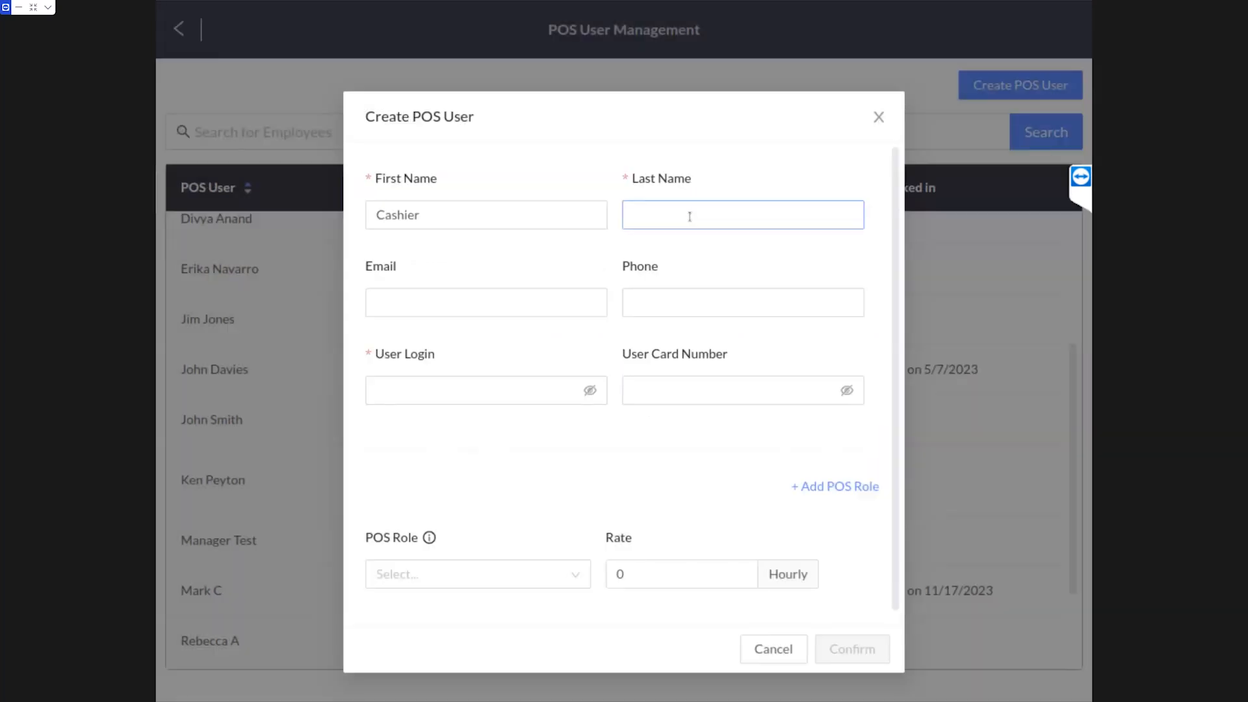
{"action": "type", "text": "Test"}
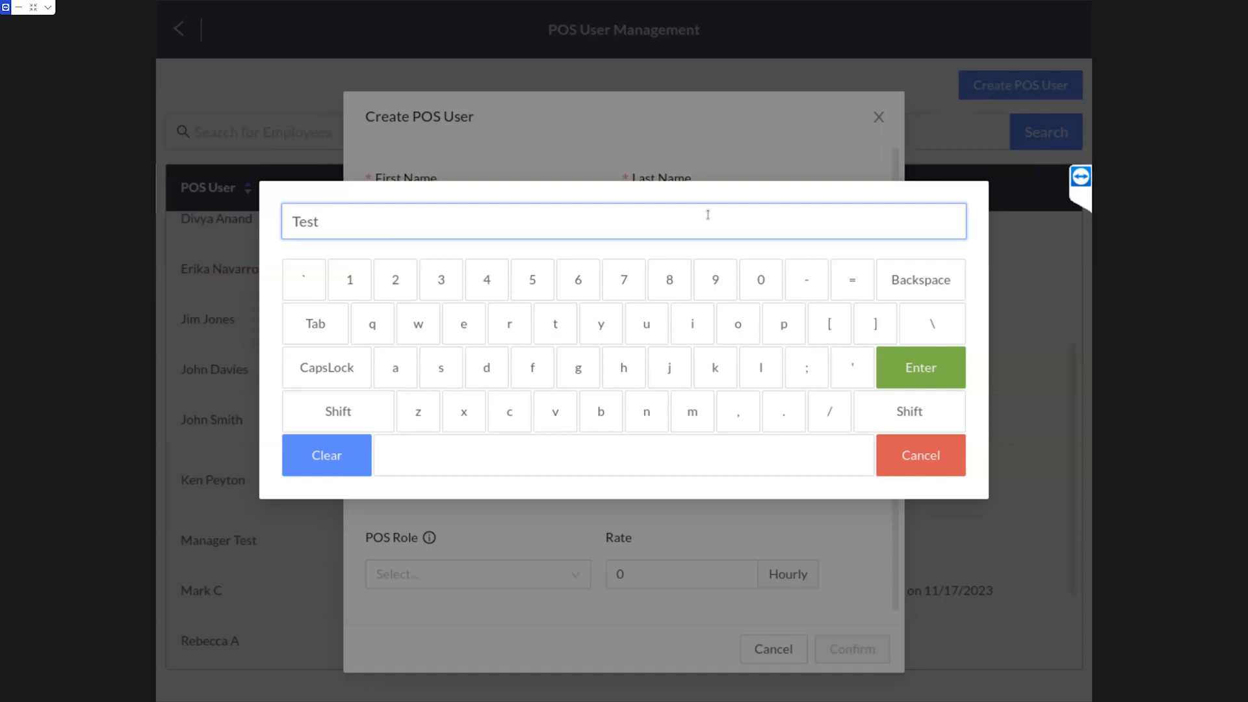
{"action": "left_click", "coordinate": [917, 359]}
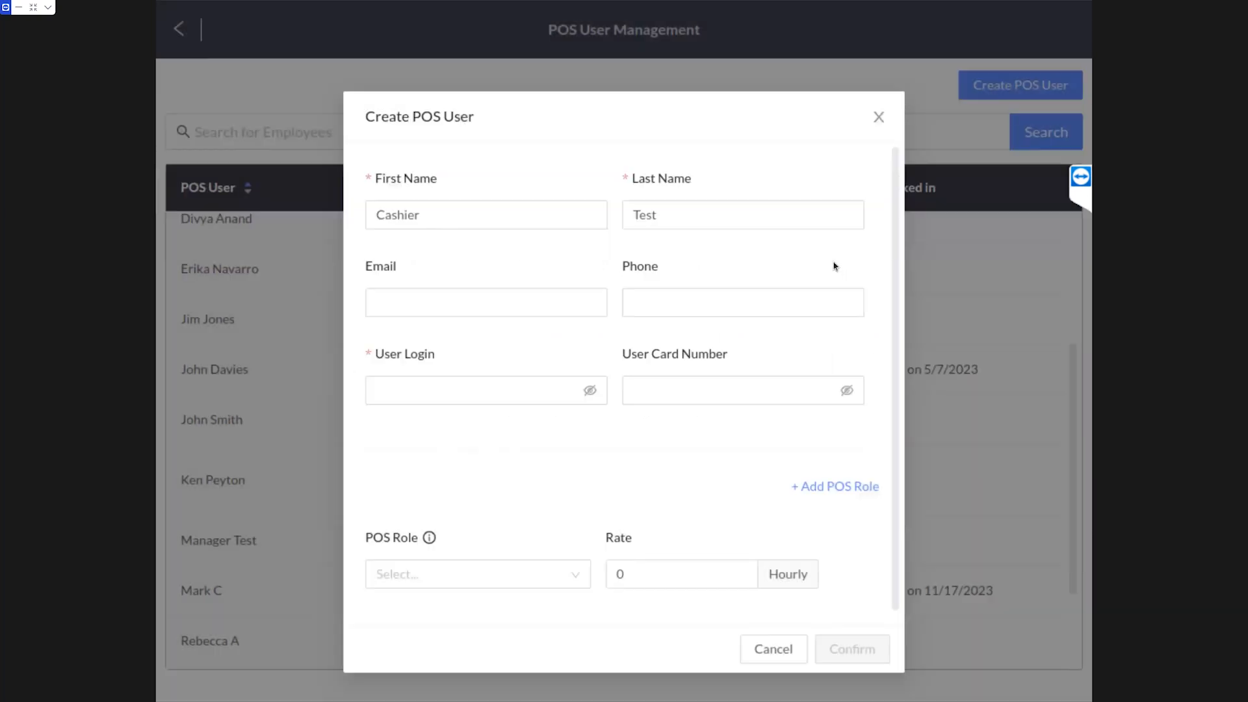
Set the user login to CTEST and enter the user card number, checking it
{"action": "left_click", "coordinate": [489, 388]}
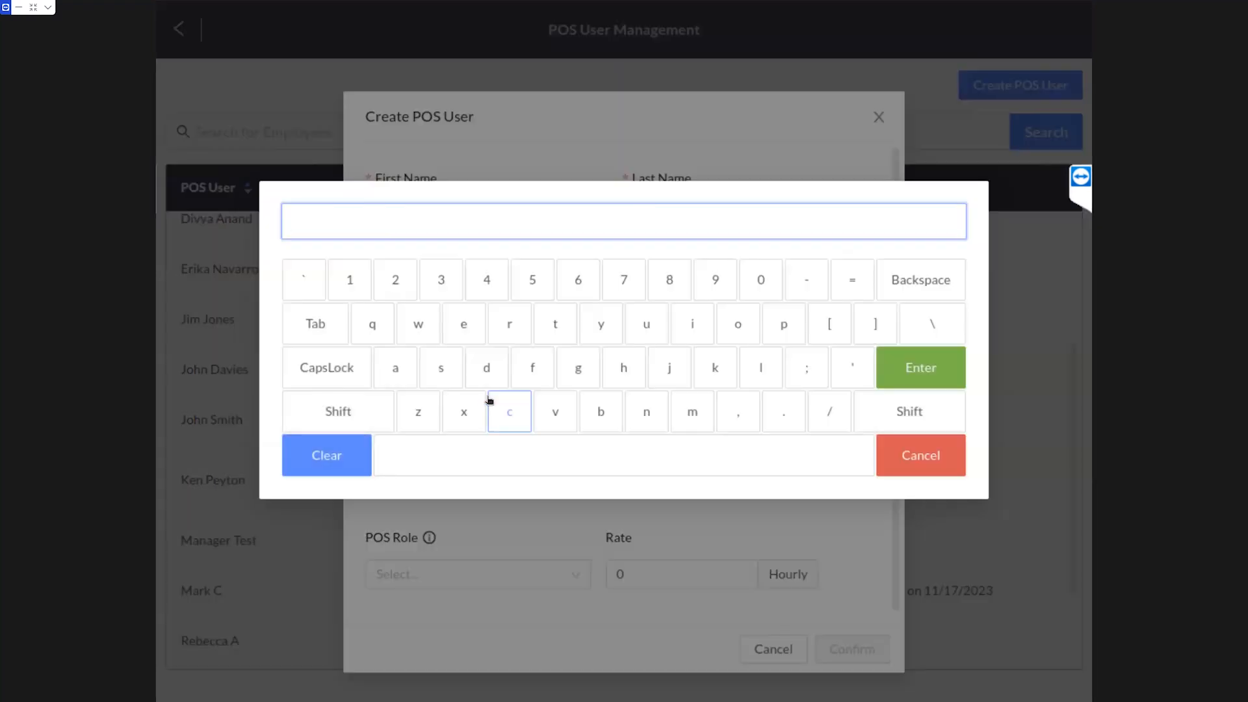
{"action": "left_click", "coordinate": [886, 384]}
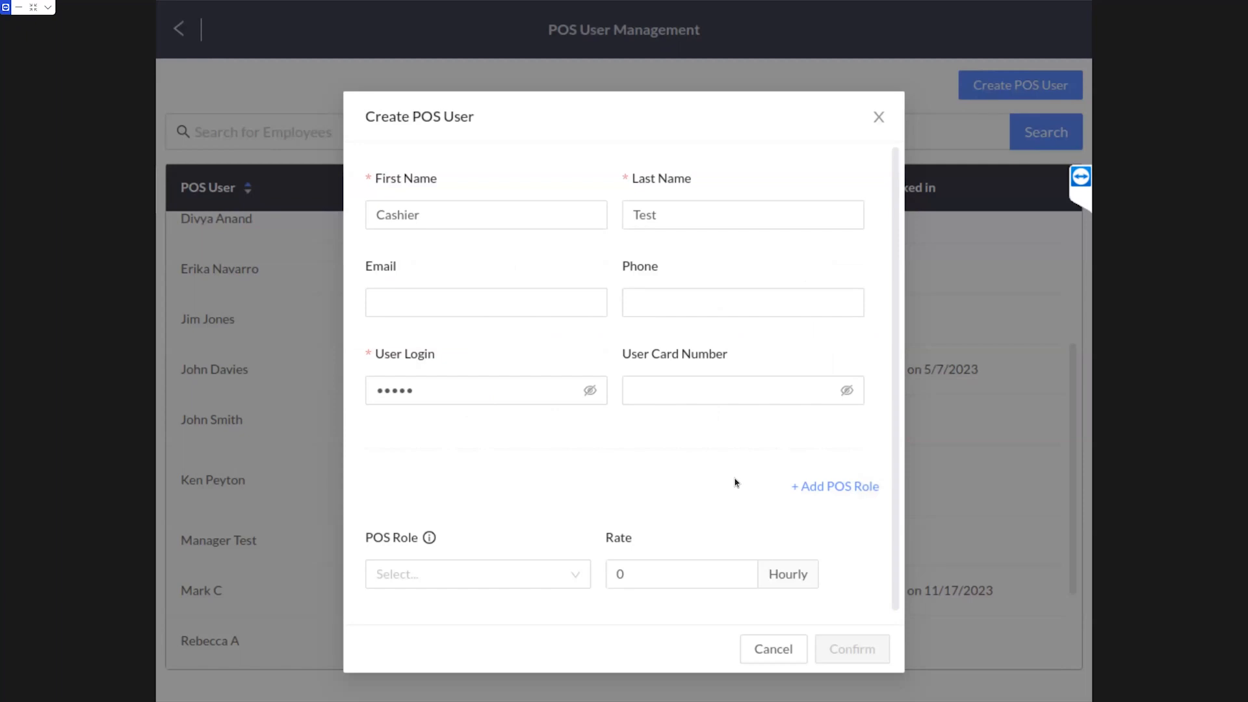
{"action": "left_click", "coordinate": [723, 394]}
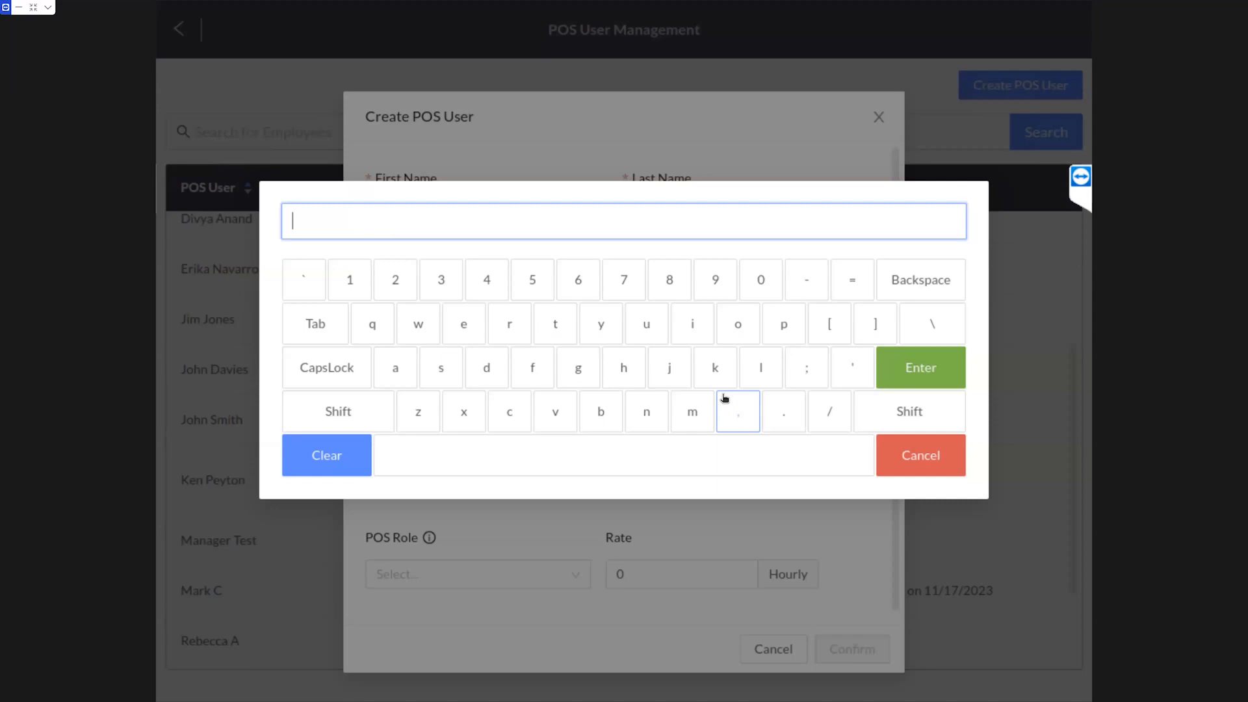
{"action": "type", "text": "%201"}
{"action": "key", "text": "Return"}
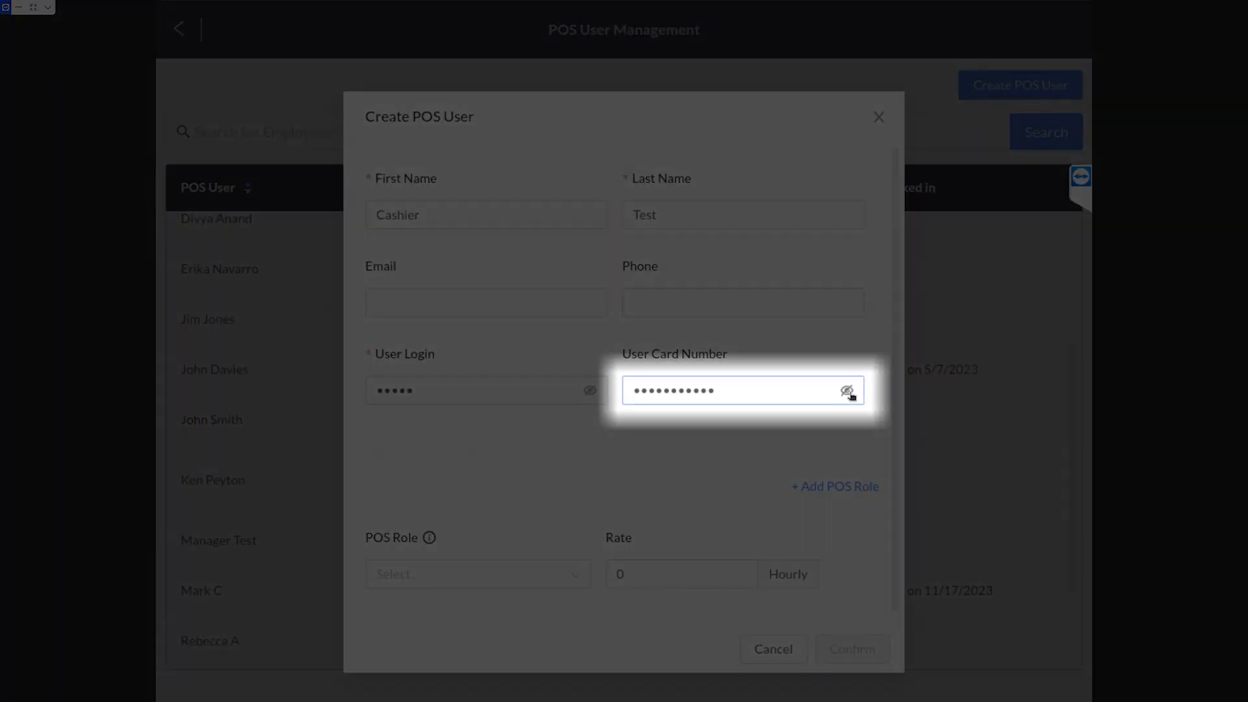
{"action": "left_click", "coordinate": [847, 390]}
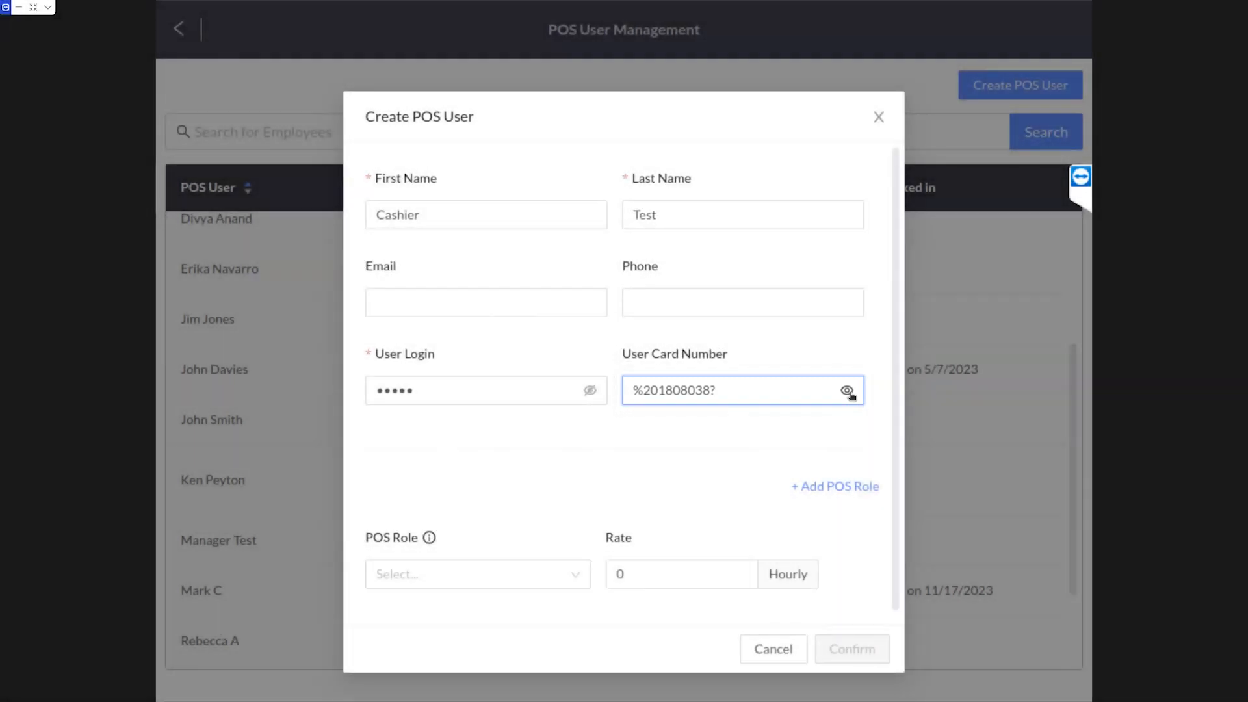
{"action": "left_click", "coordinate": [847, 390]}
Assign the Cashier role and save the new POS user
{"action": "left_click", "coordinate": [576, 576]}
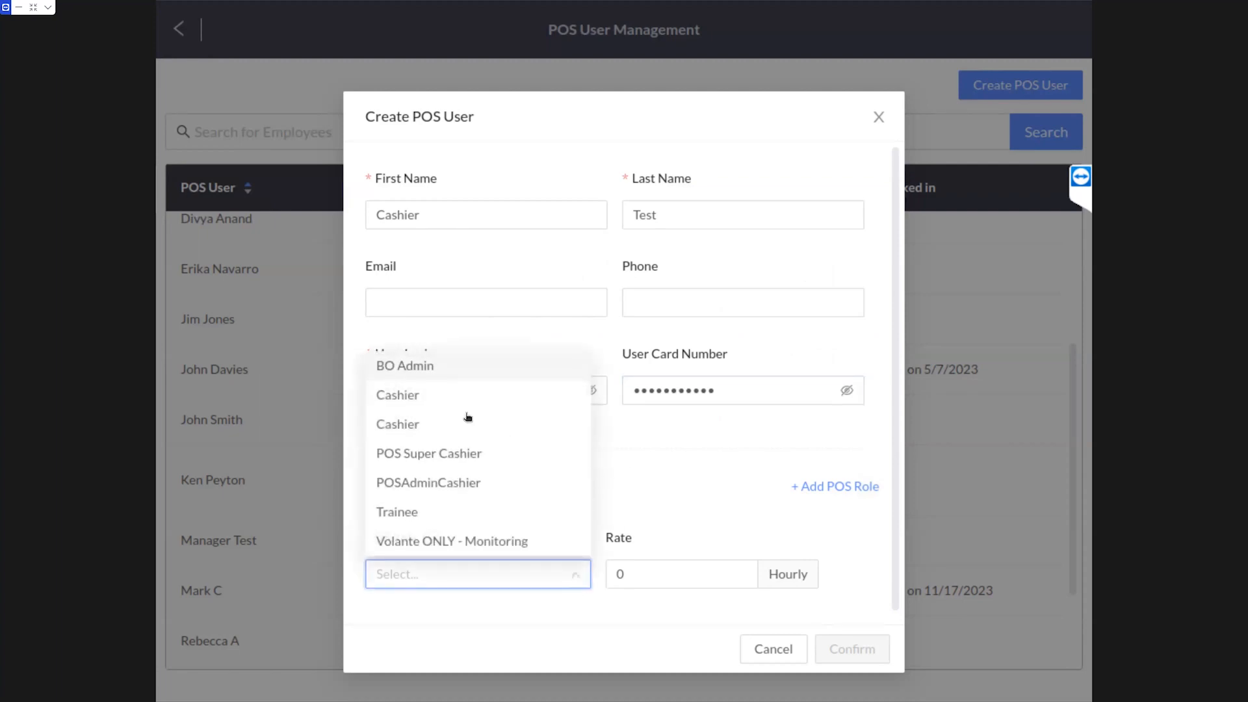
{"action": "left_click", "coordinate": [419, 396]}
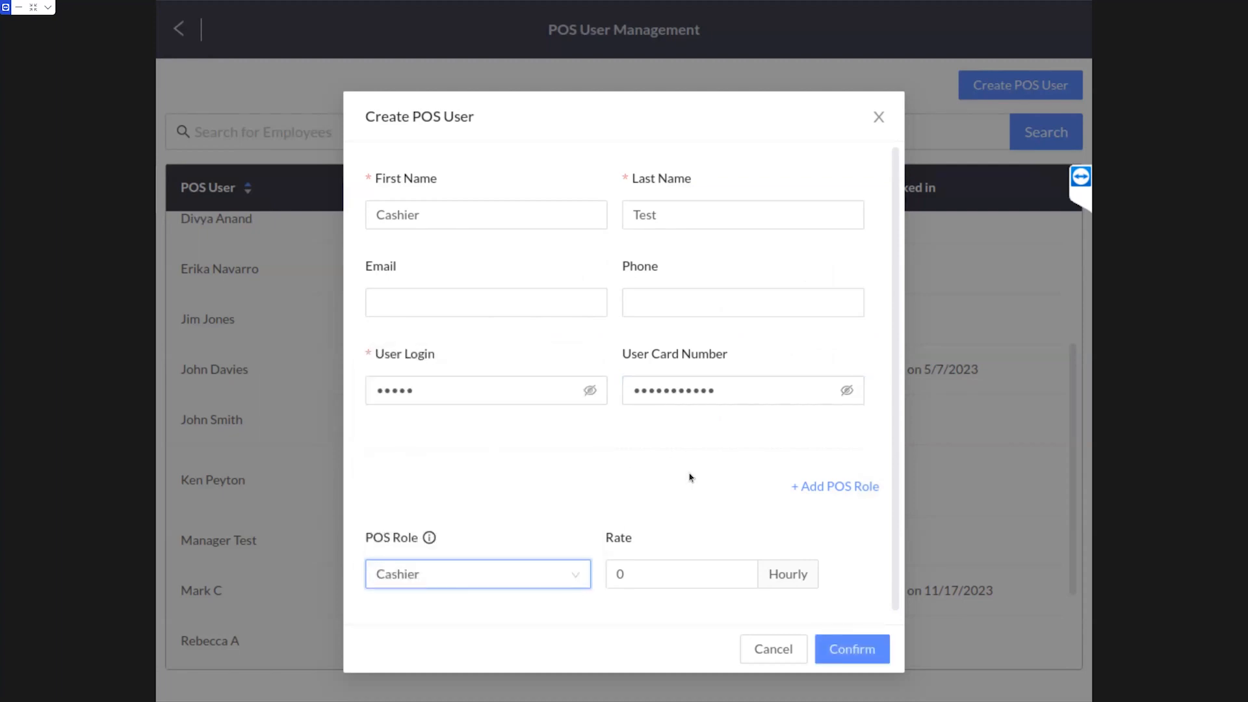
{"action": "left_click", "coordinate": [853, 647]}
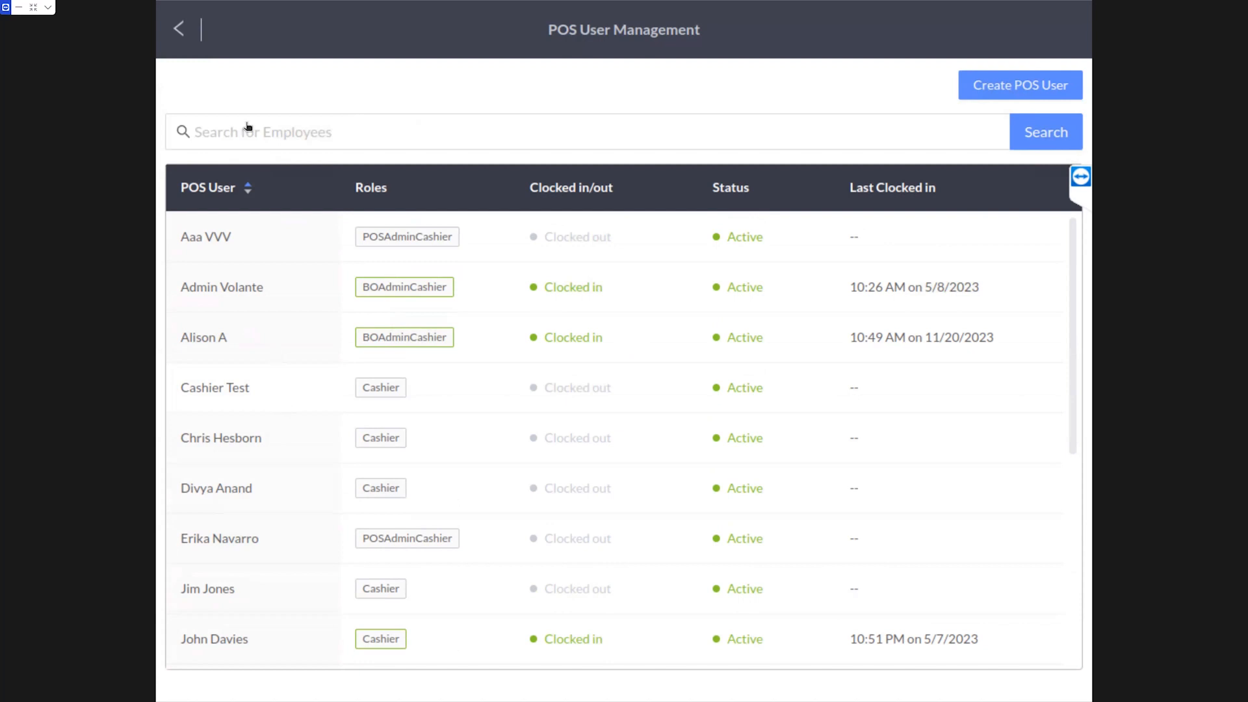
From the admin options, run a Setup sync of this terminal in the Sync Status Manager, then close it
{"action": "left_click", "coordinate": [180, 29]}
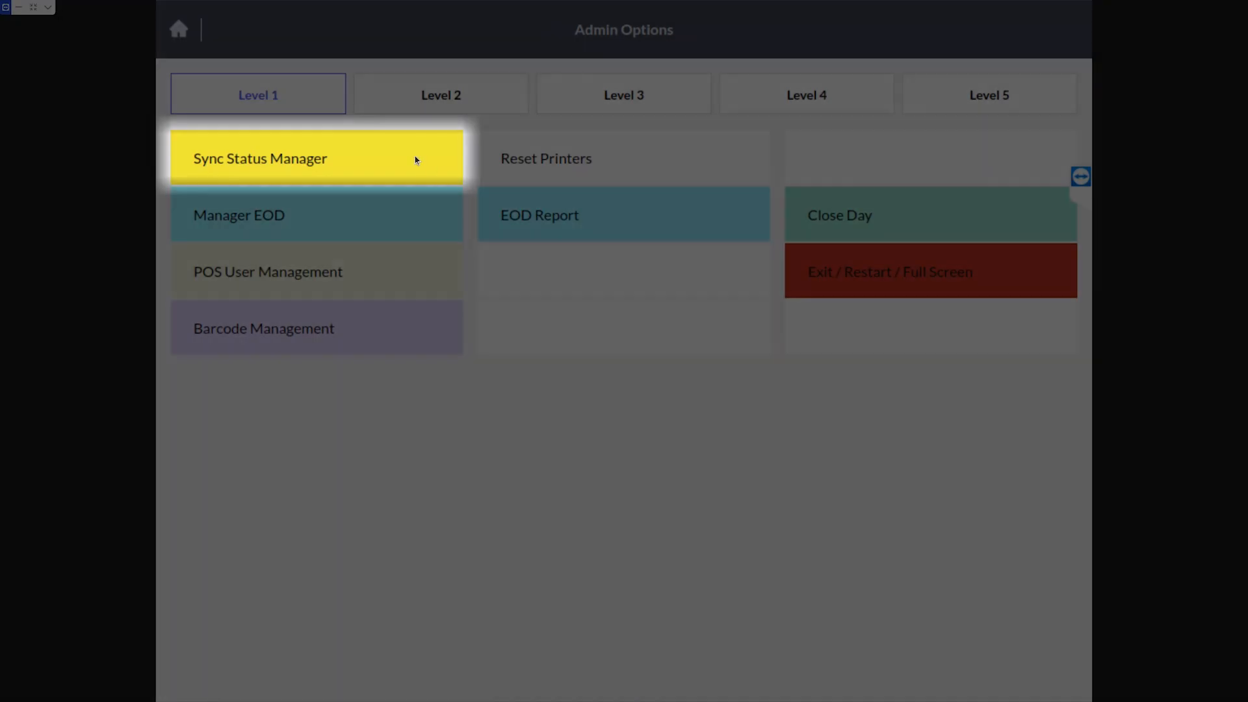
{"action": "left_click", "coordinate": [412, 156]}
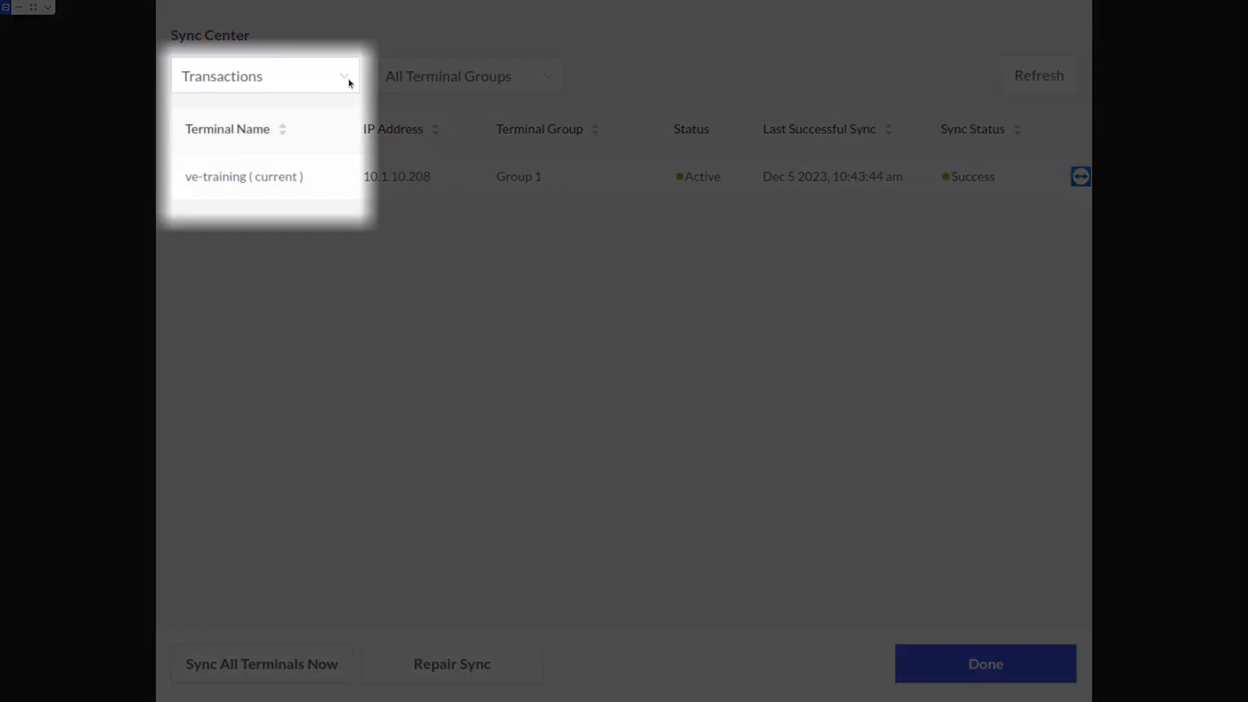
{"action": "left_click", "coordinate": [345, 80]}
{"action": "left_click", "coordinate": [285, 111]}
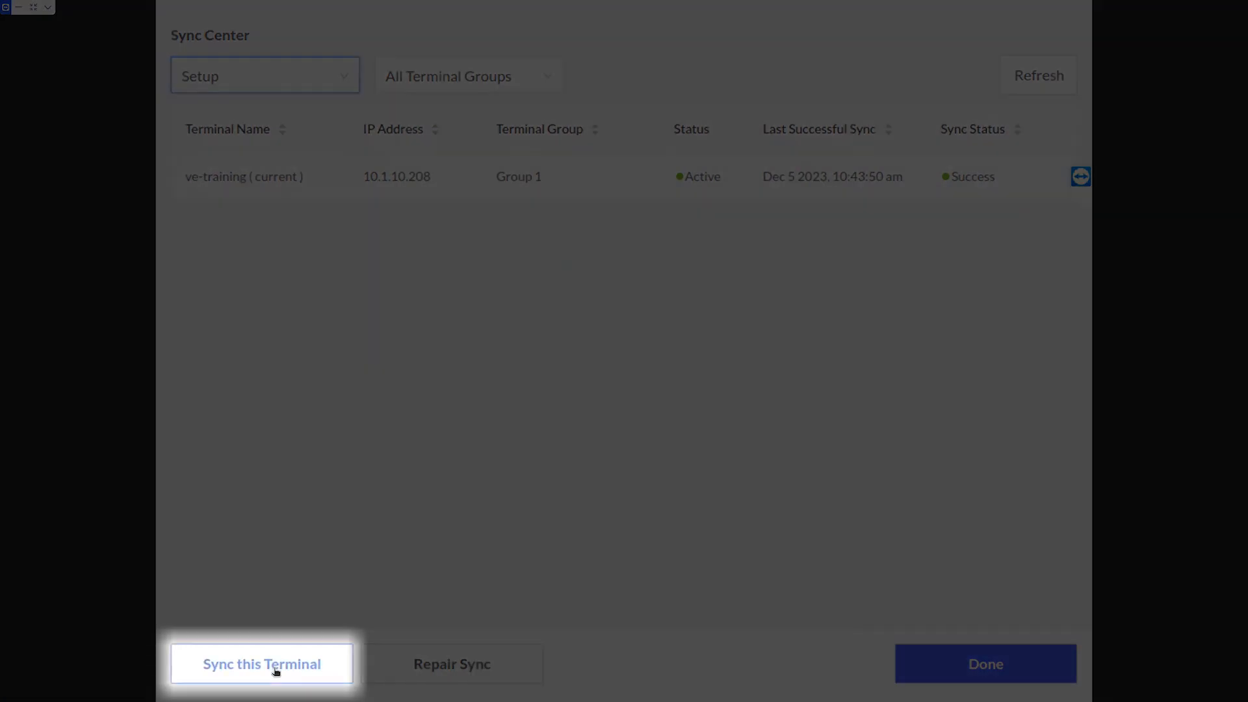
{"action": "left_click", "coordinate": [276, 670]}
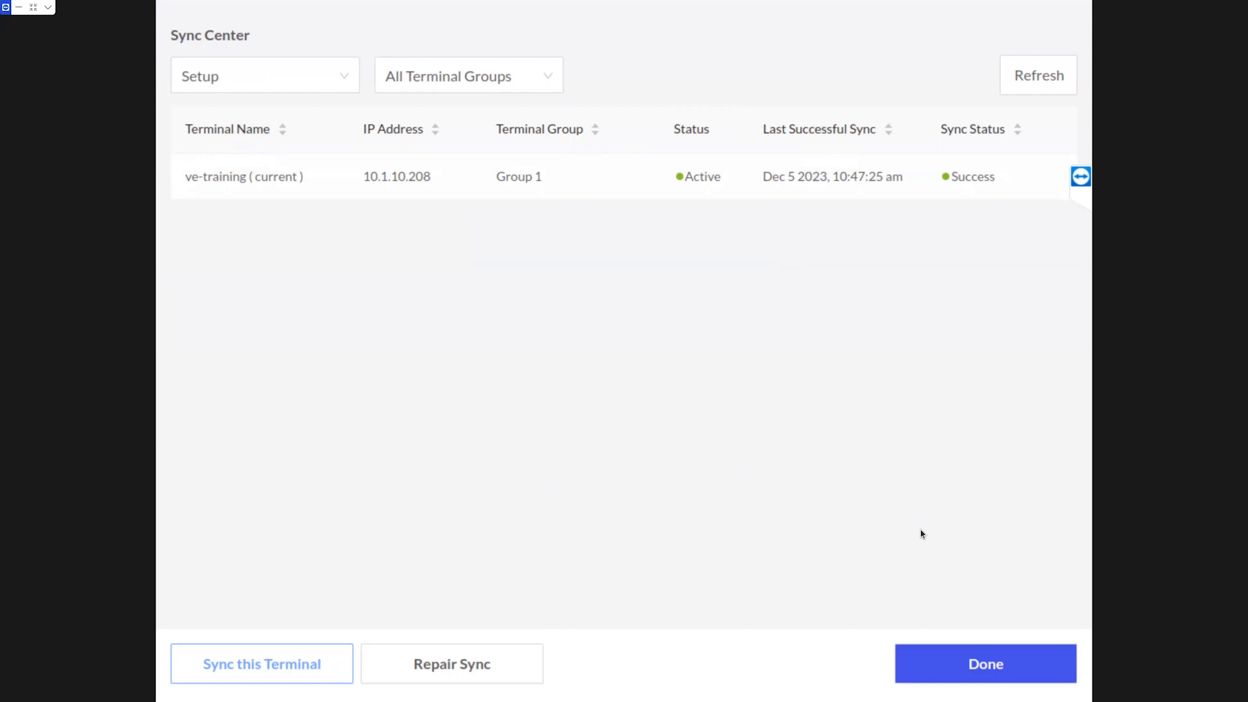
{"action": "left_click", "coordinate": [986, 664]}
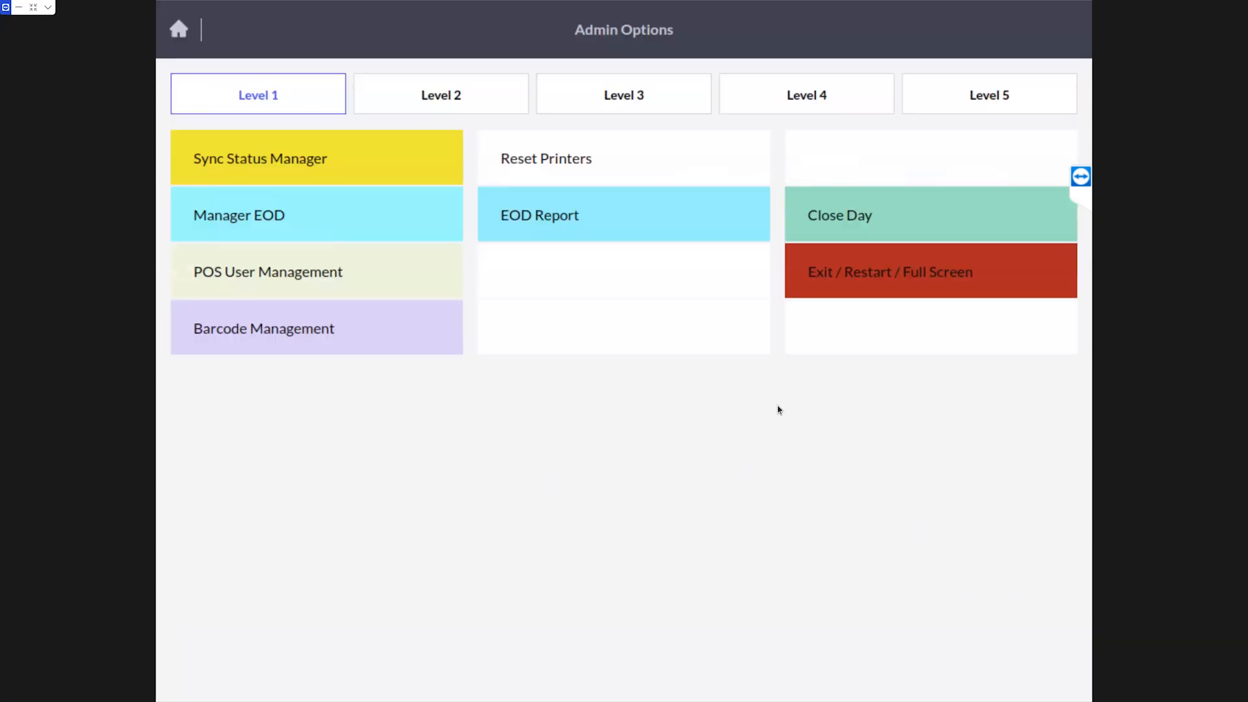
Open Cashier Test from the POS users list and change the last name to Volante
{"action": "left_click", "coordinate": [437, 287]}
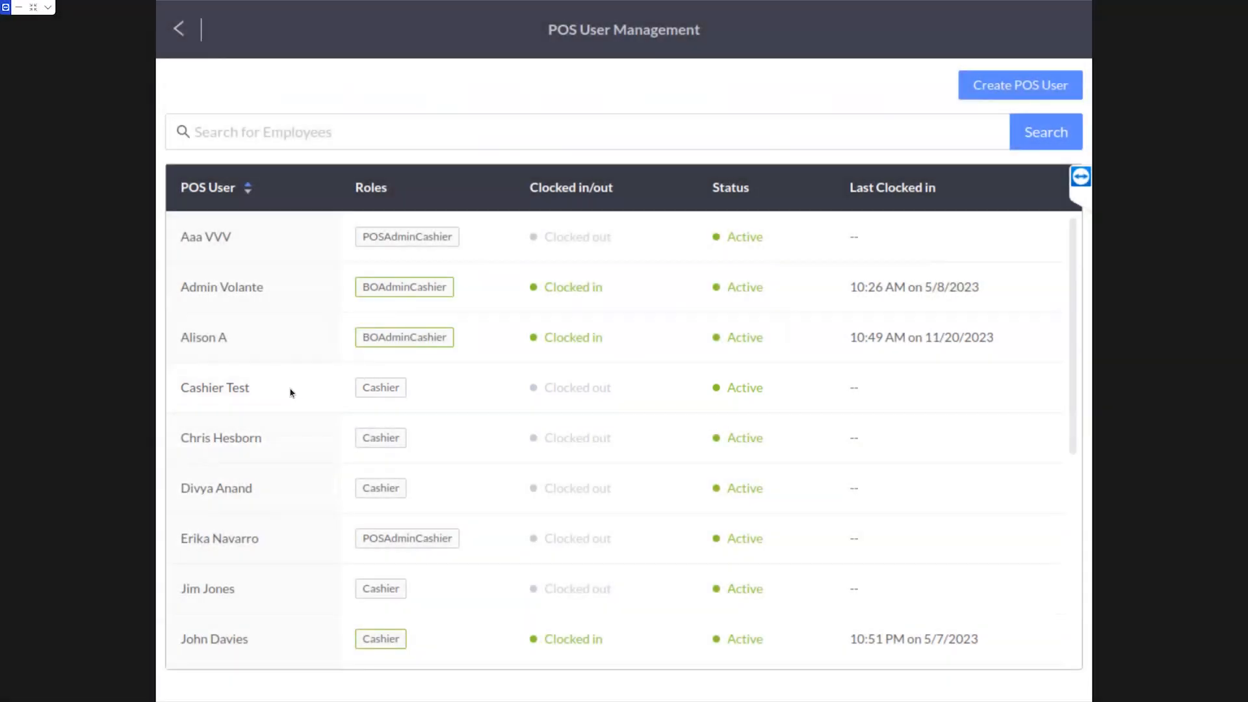
{"action": "left_click", "coordinate": [291, 392]}
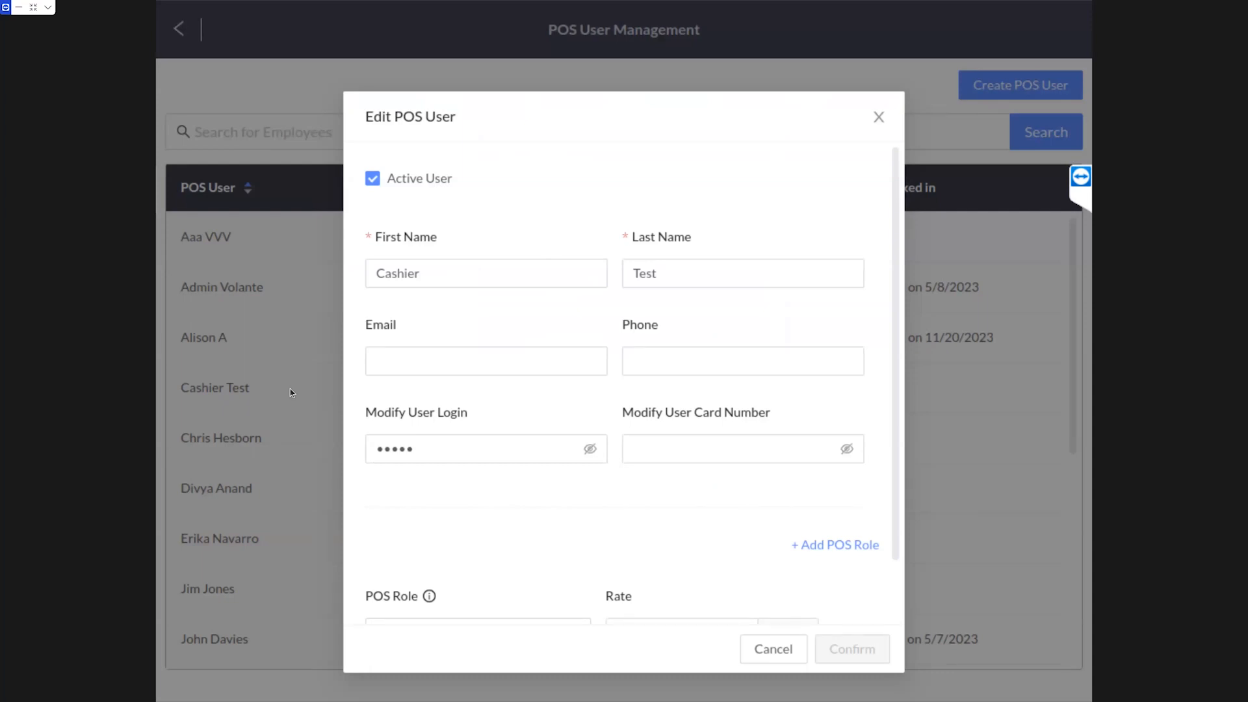
{"action": "left_click", "coordinate": [457, 368]}
{"action": "left_click", "coordinate": [648, 272]}
{"action": "left_click", "coordinate": [678, 273]}
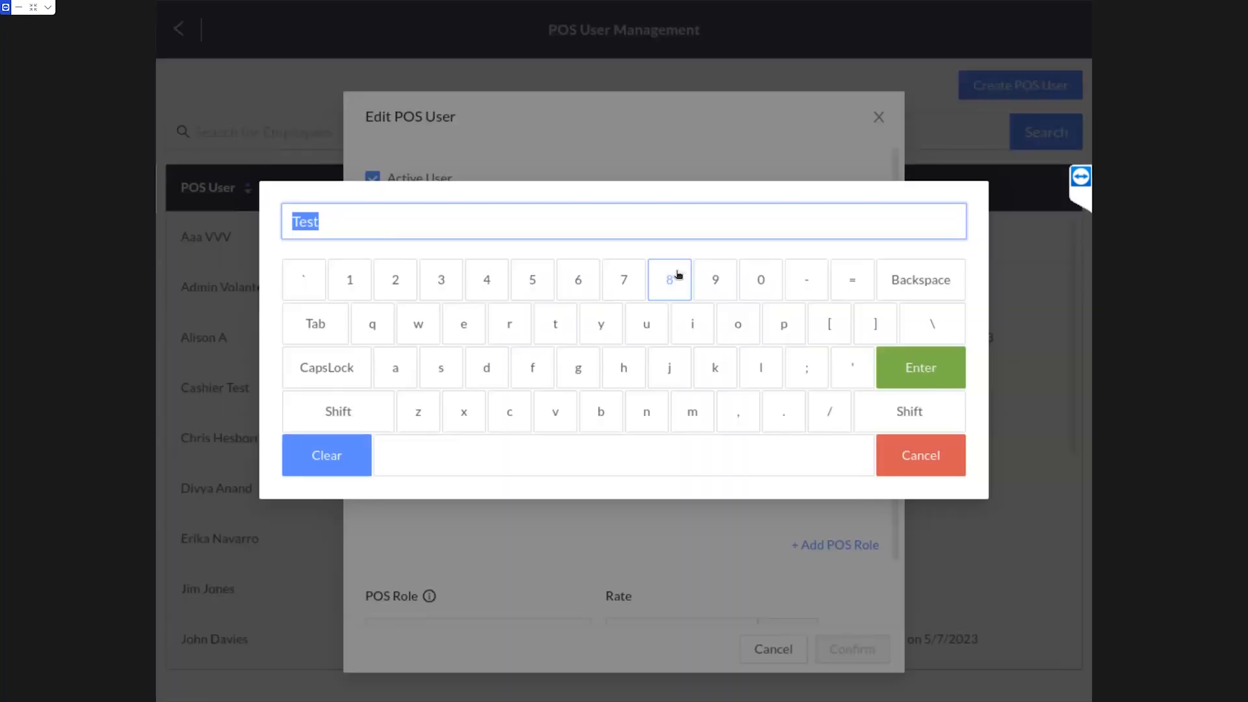
{"action": "type", "text": "Volante"}
{"action": "left_click", "coordinate": [921, 385]}
Replace the user's login code with a new one, fixing a mistyped letter
{"action": "left_click", "coordinate": [450, 448]}
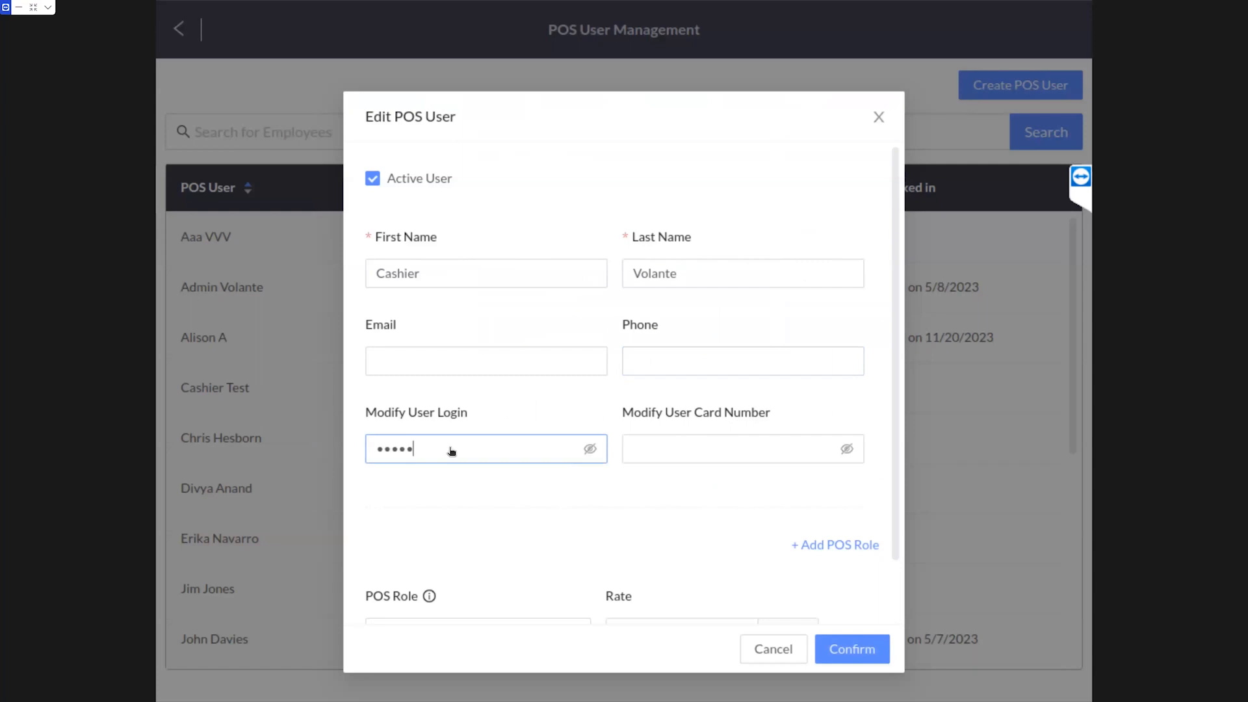
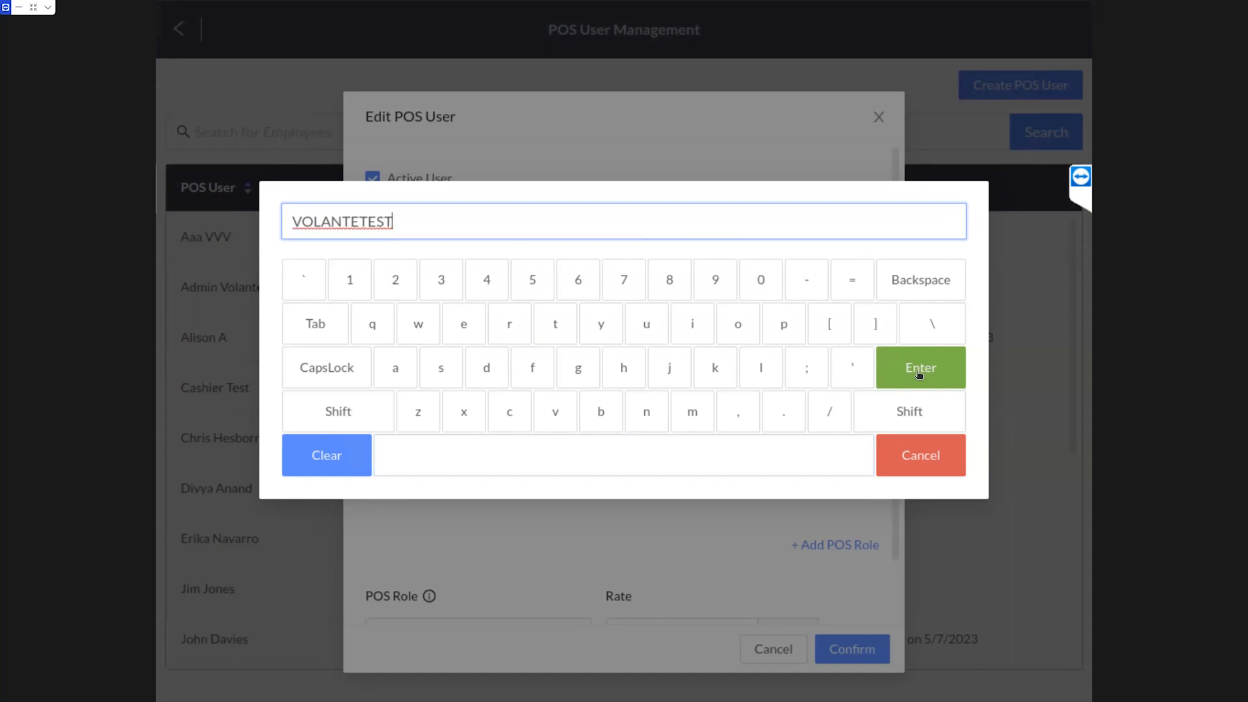
{"action": "left_click", "coordinate": [919, 371]}
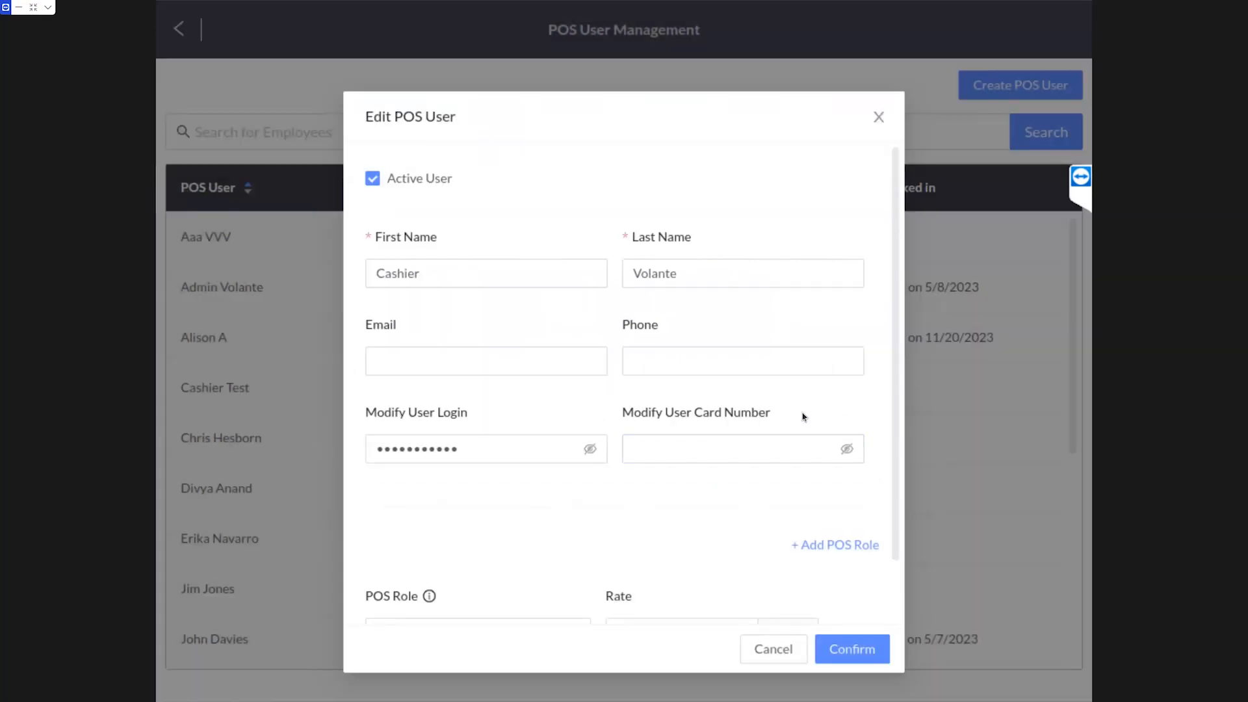
Enter the user's card number and reveal it to check it
{"action": "left_click", "coordinate": [753, 454]}
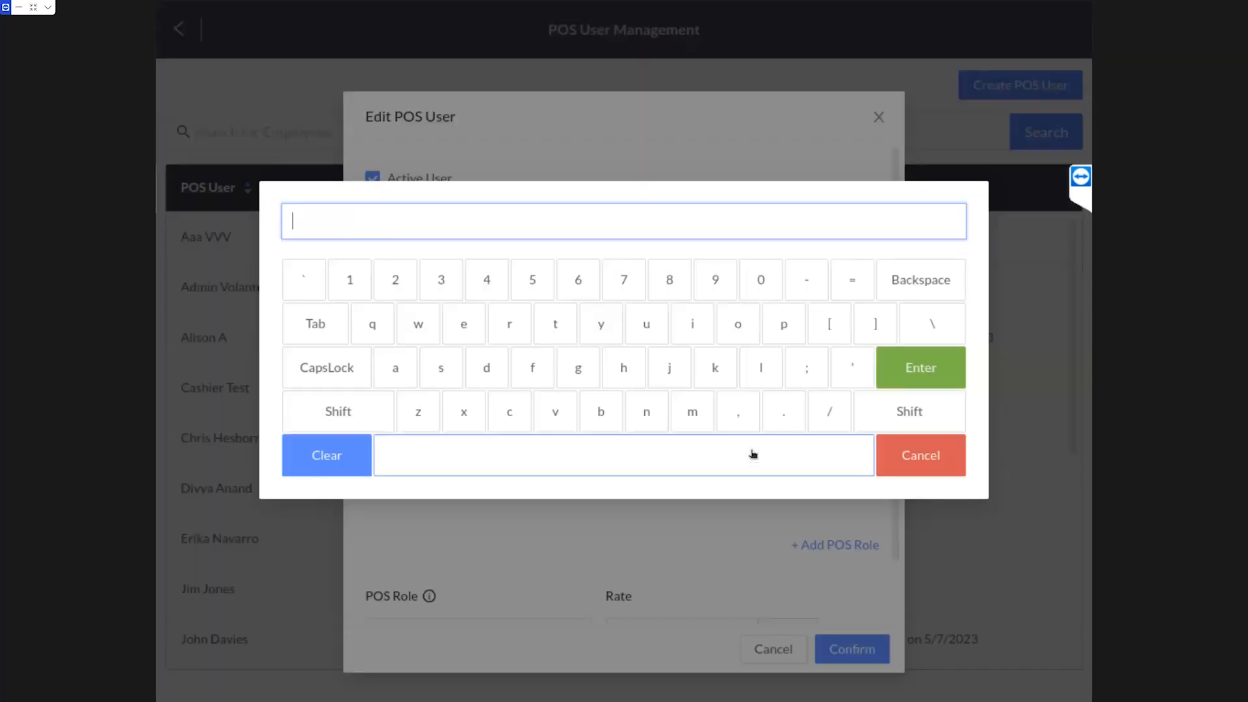
{"action": "key", "text": "Return"}
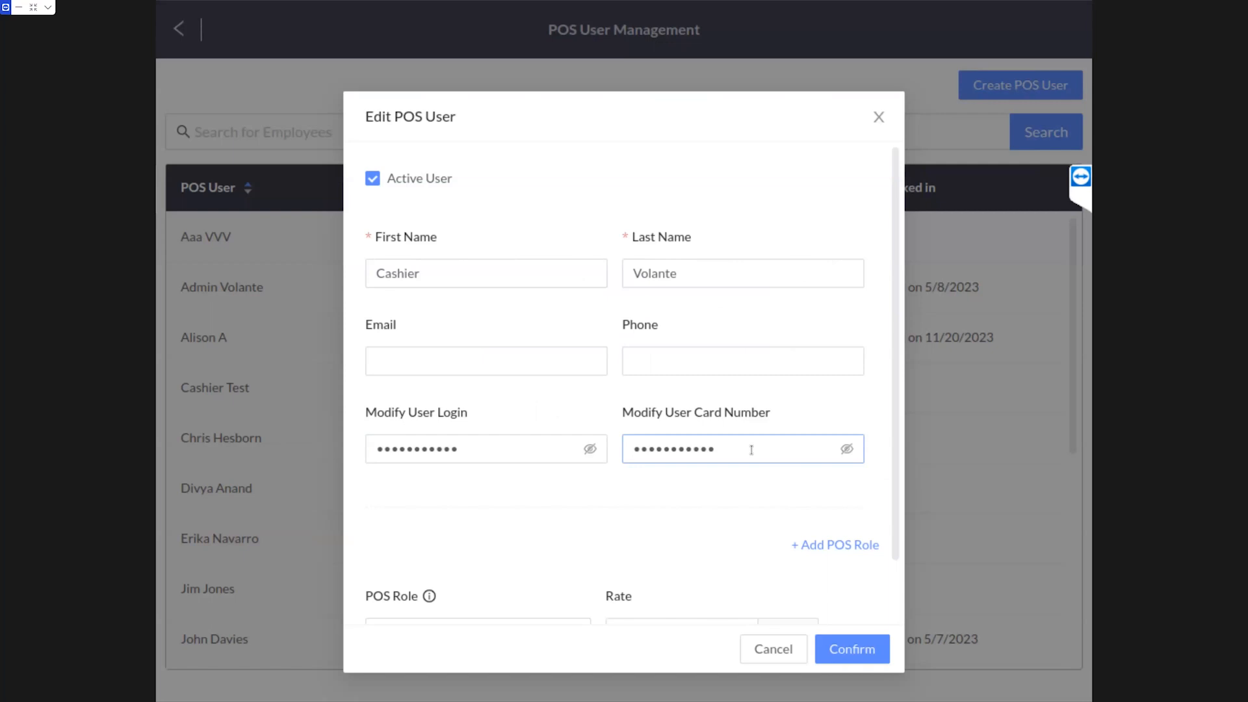
{"action": "left_click", "coordinate": [846, 450]}
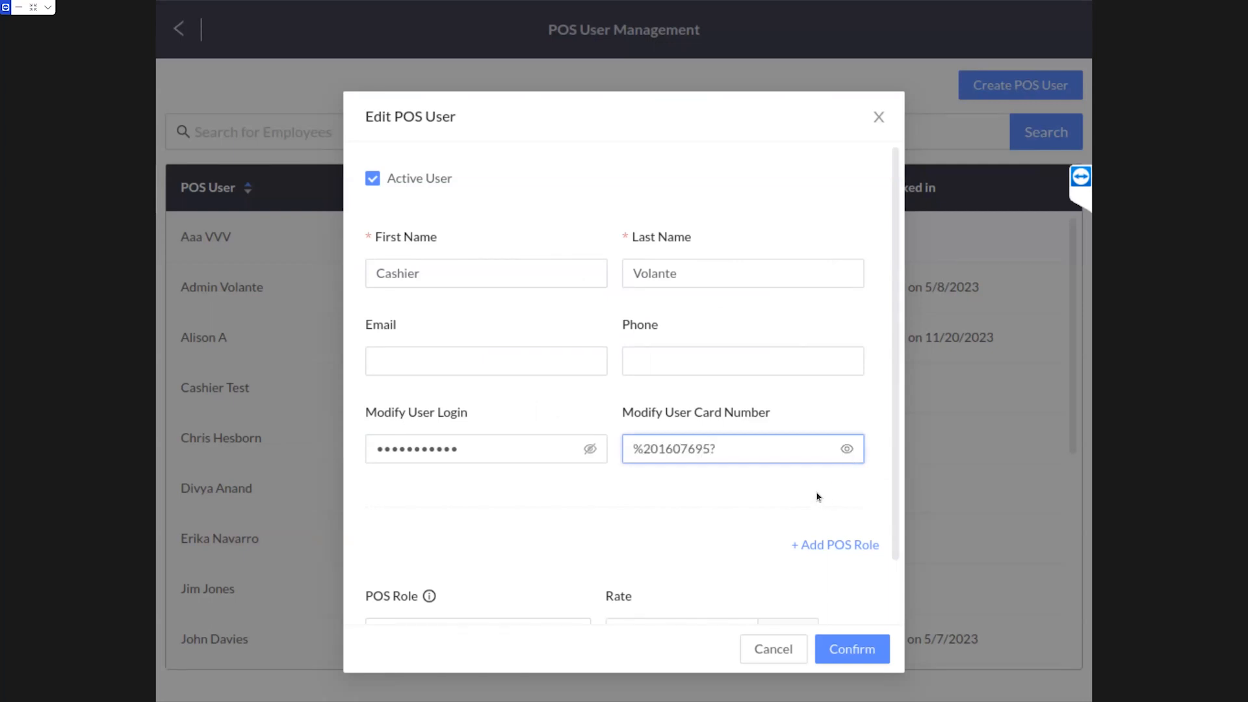
{"action": "scroll", "coordinate": [780, 475], "scroll_direction": "down", "scroll_amount": 1}
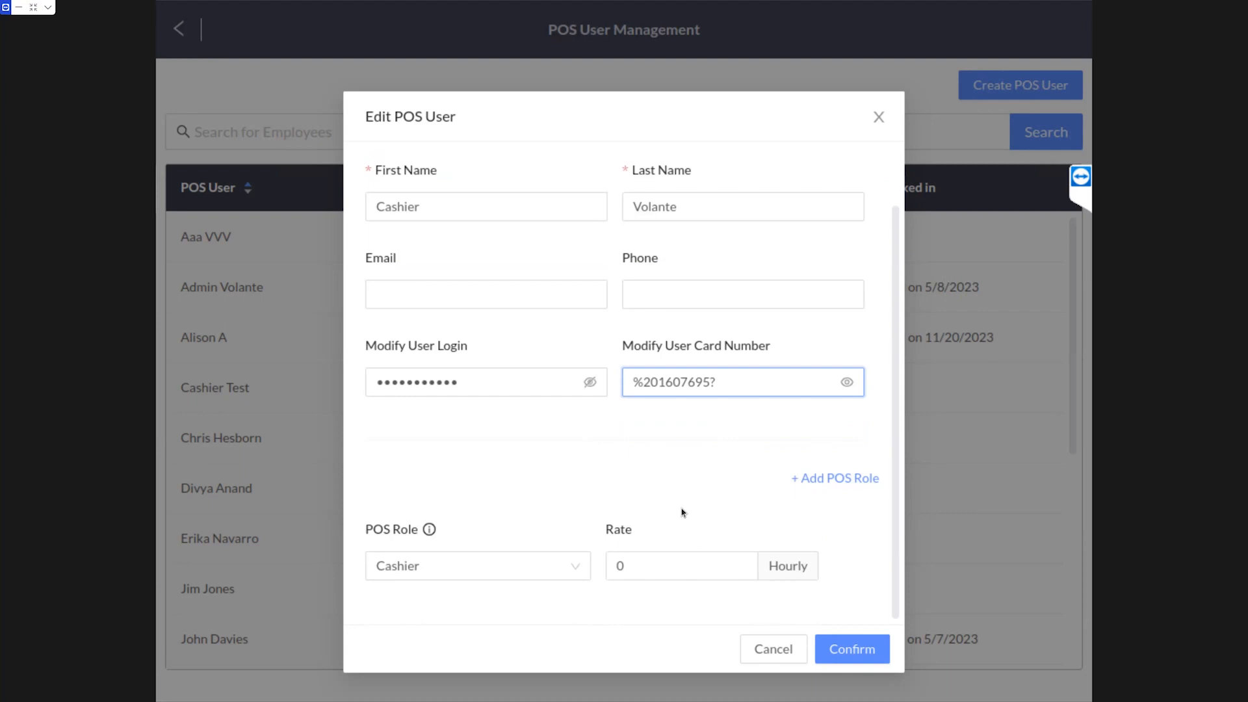
Assign the POSAdminCashier role plus a second Cashier role, then save Cashier Volante
{"action": "left_click", "coordinate": [578, 571]}
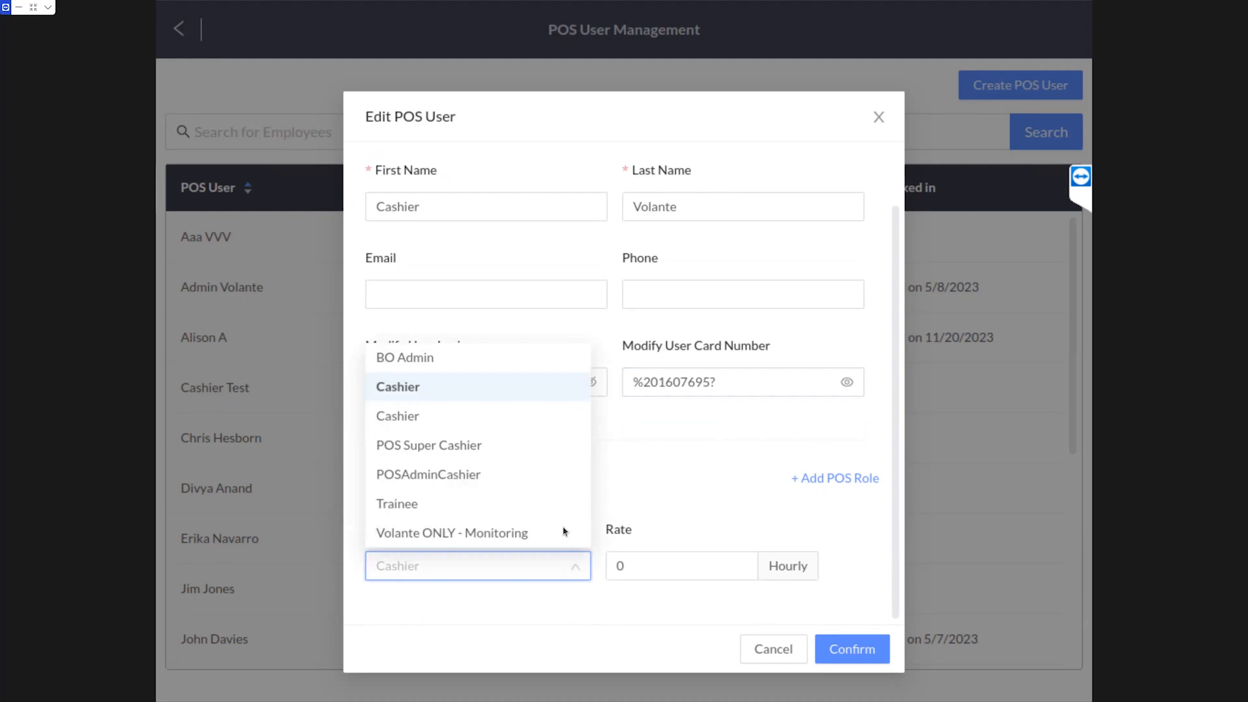
{"action": "left_click", "coordinate": [498, 484]}
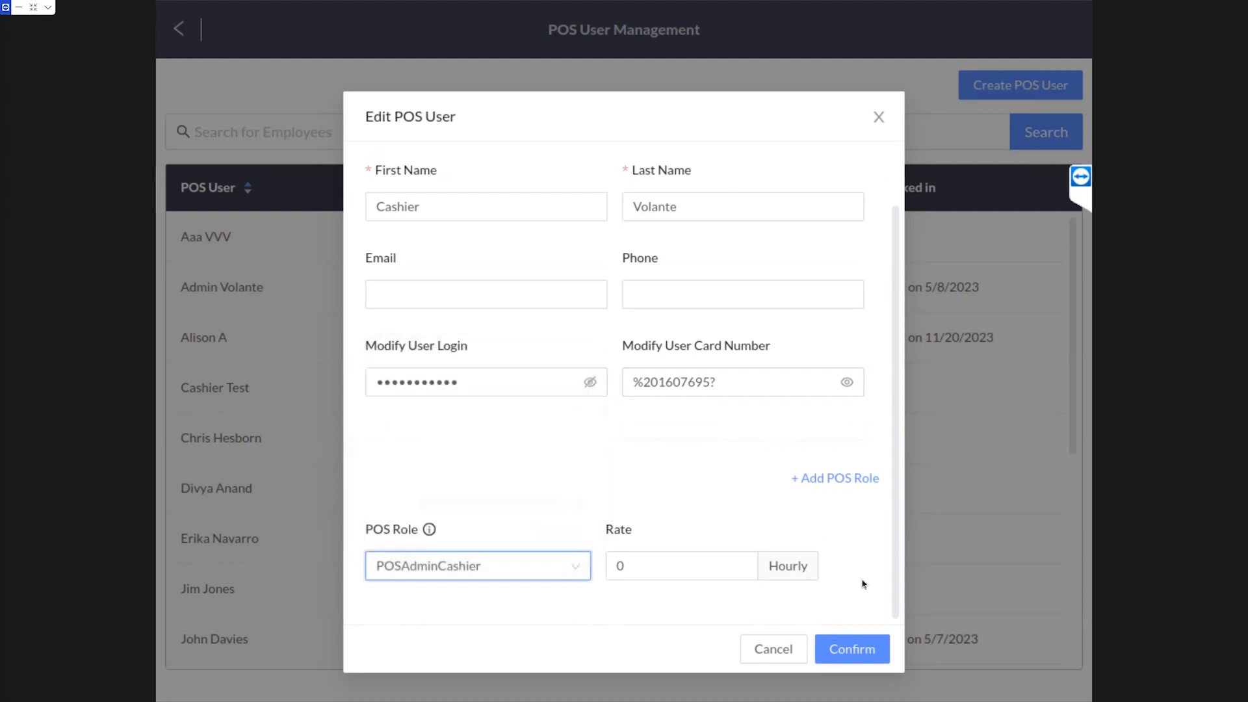
{"action": "left_click", "coordinate": [846, 657]}
{"action": "left_click", "coordinate": [841, 483]}
{"action": "scroll", "coordinate": [615, 493], "scroll_direction": "down", "scroll_amount": 2}
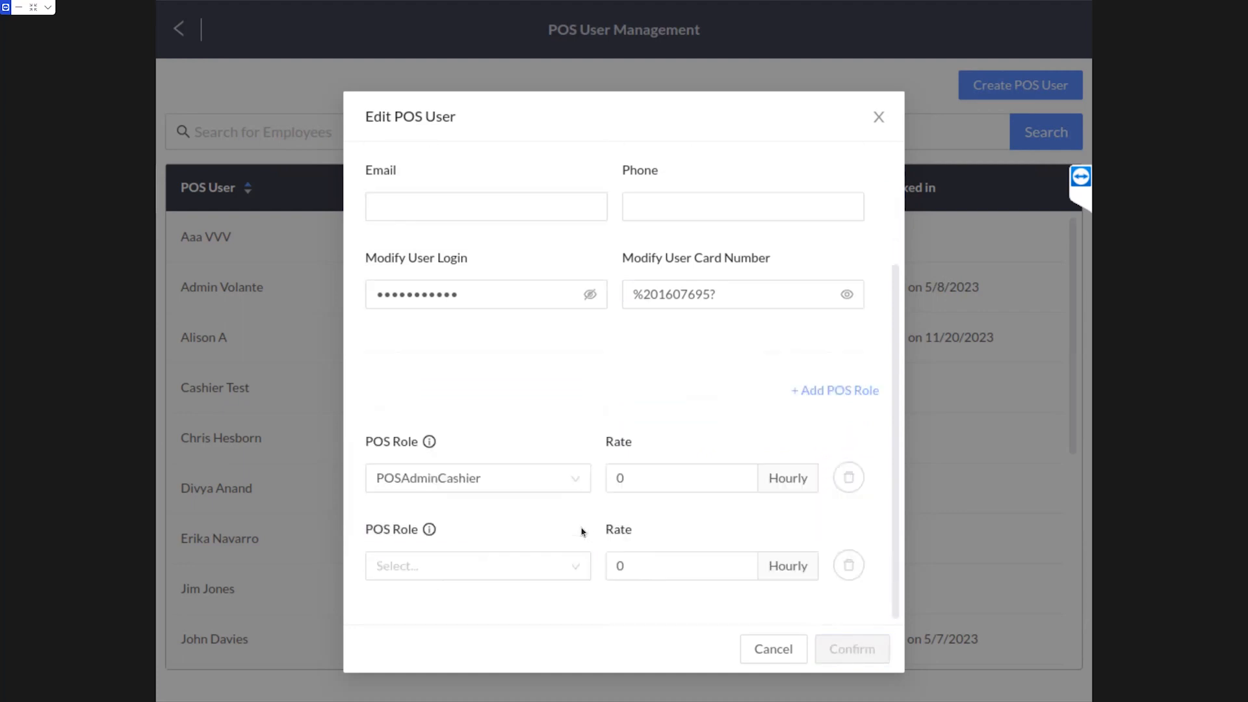
{"action": "left_click", "coordinate": [579, 567]}
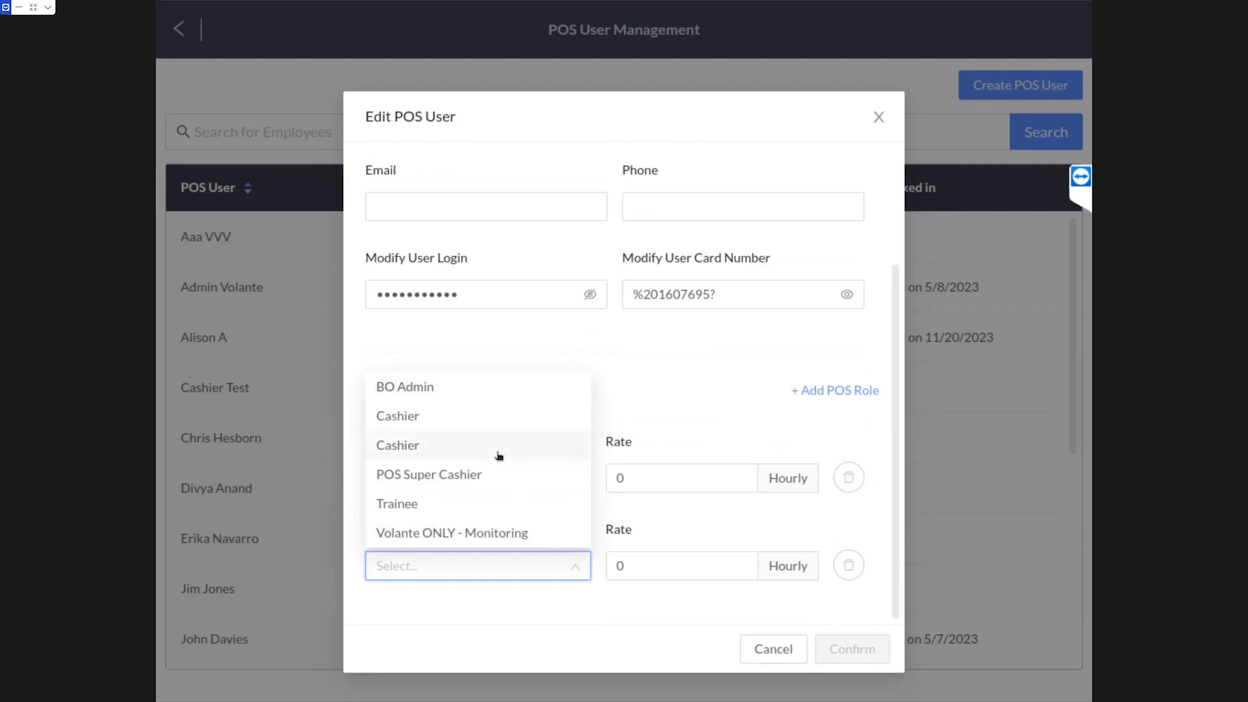
{"action": "left_click", "coordinate": [499, 455]}
{"action": "left_click", "coordinate": [852, 648]}
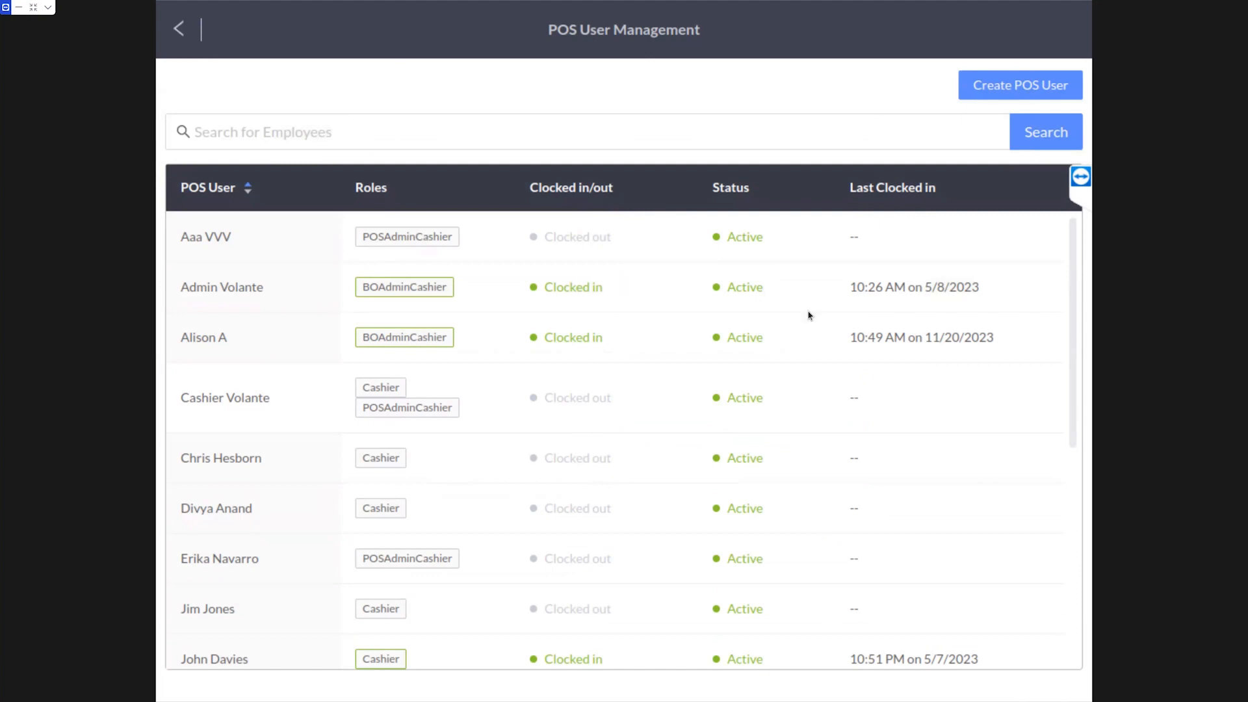
Run a Setup data sync of this terminal from the Sync Status Manager, then close it
{"action": "left_click", "coordinate": [177, 31]}
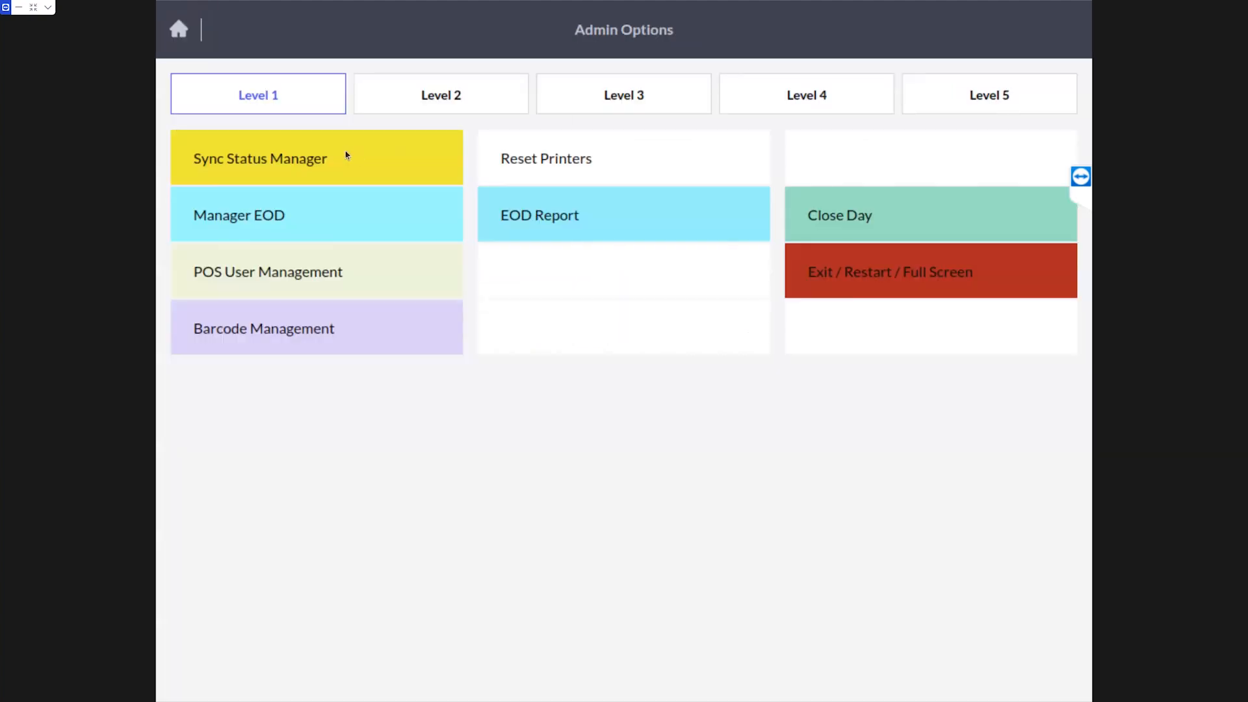
{"action": "left_click", "coordinate": [364, 170]}
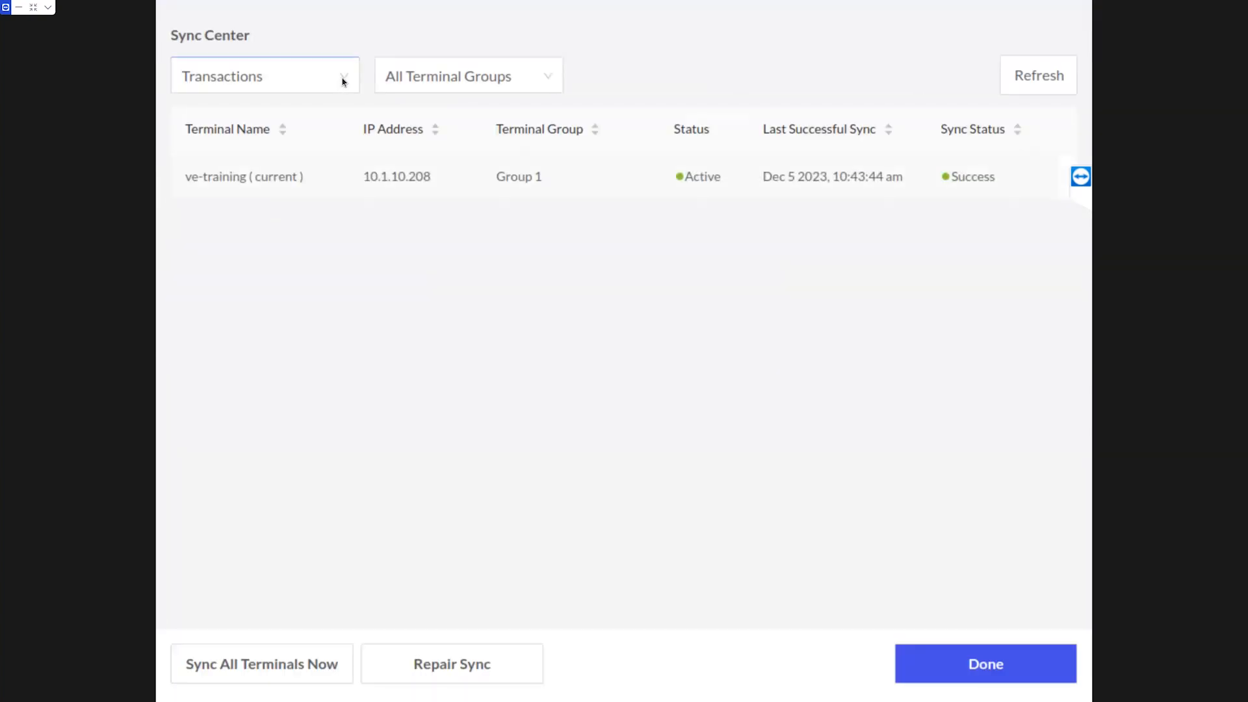
{"action": "left_click", "coordinate": [290, 99]}
{"action": "left_click", "coordinate": [260, 113]}
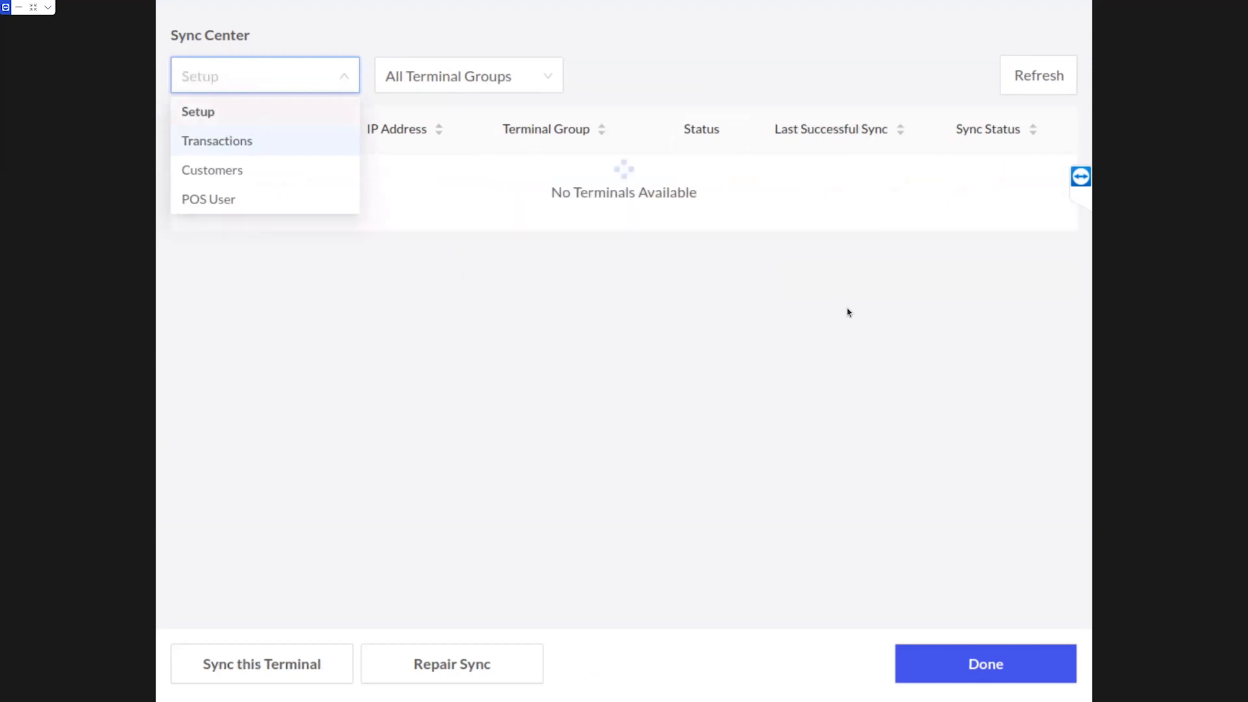
{"action": "left_click", "coordinate": [263, 665]}
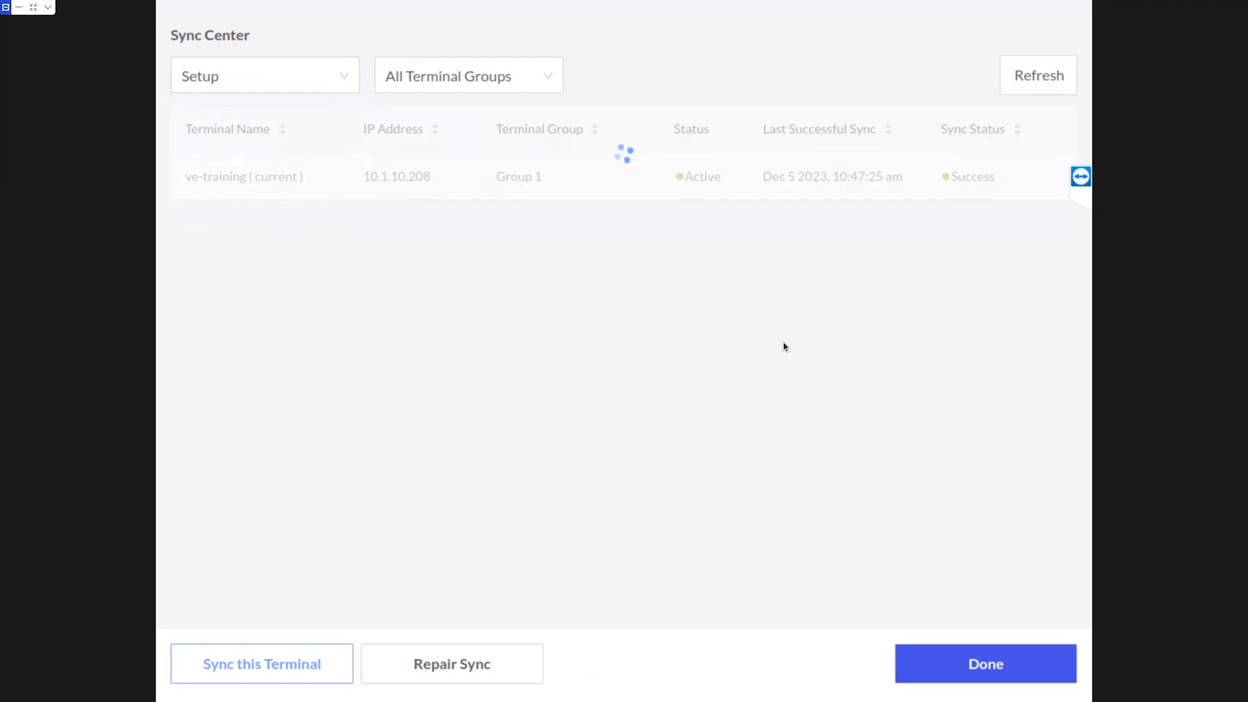
{"action": "left_click", "coordinate": [965, 668]}
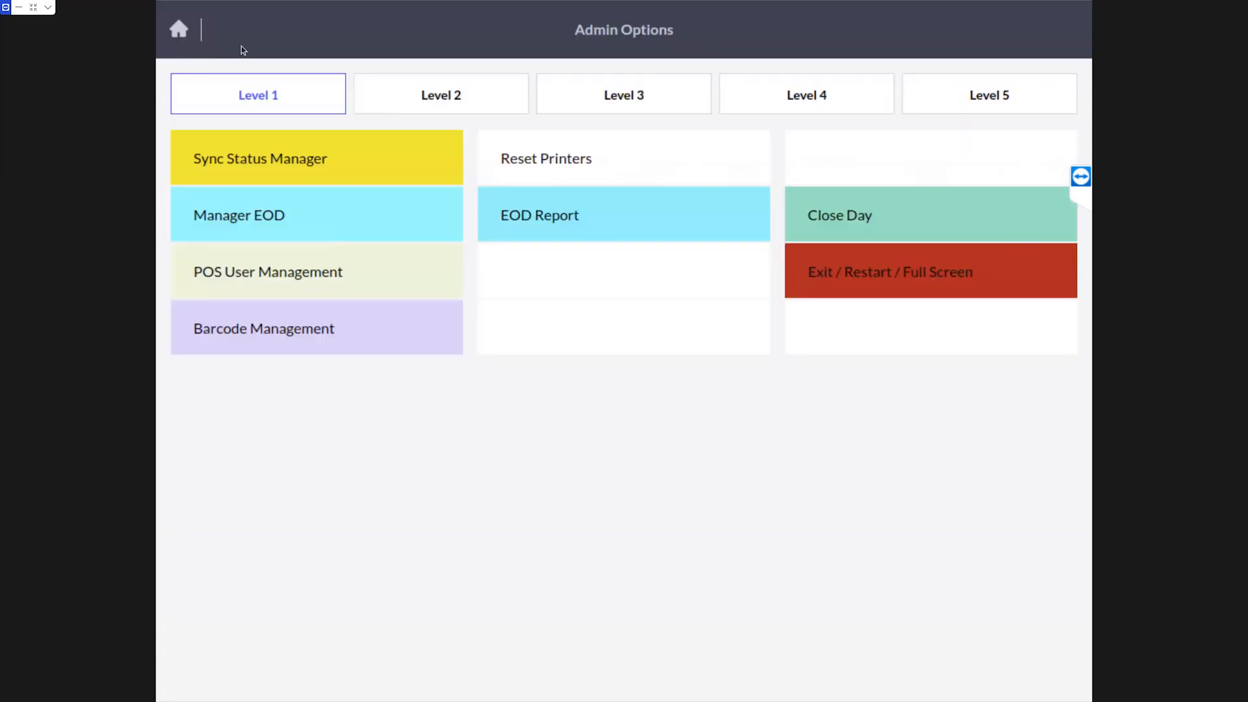
From Home, sign in at the keypad with Cashier Volante's login code, then log out
{"action": "left_click", "coordinate": [207, 43]}
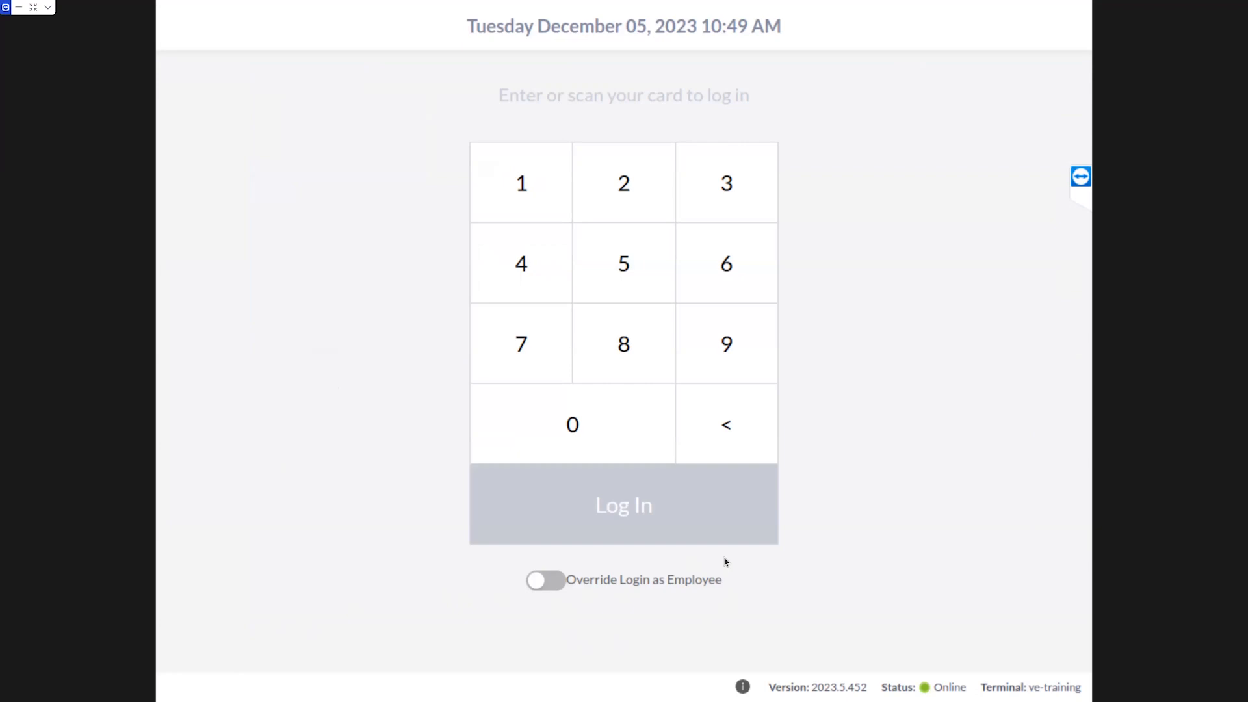
{"action": "type", "text": "••"}
{"action": "key", "text": "Return"}
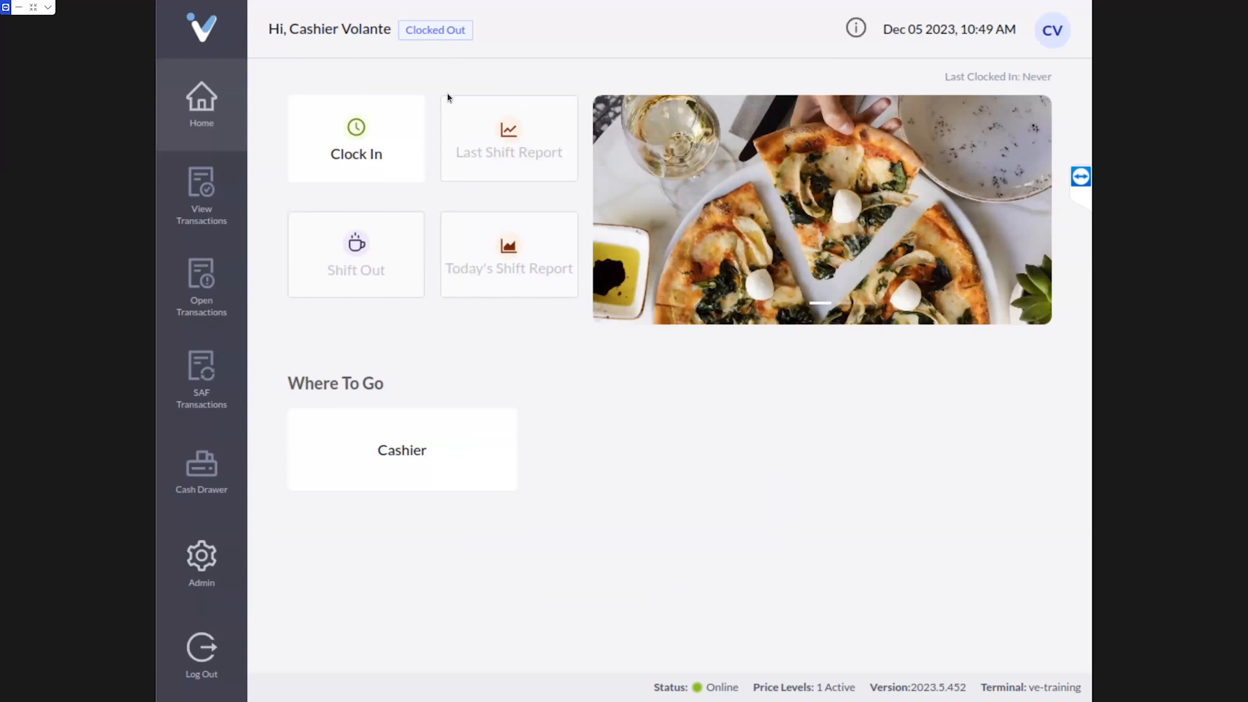
{"action": "left_click", "coordinate": [197, 670]}
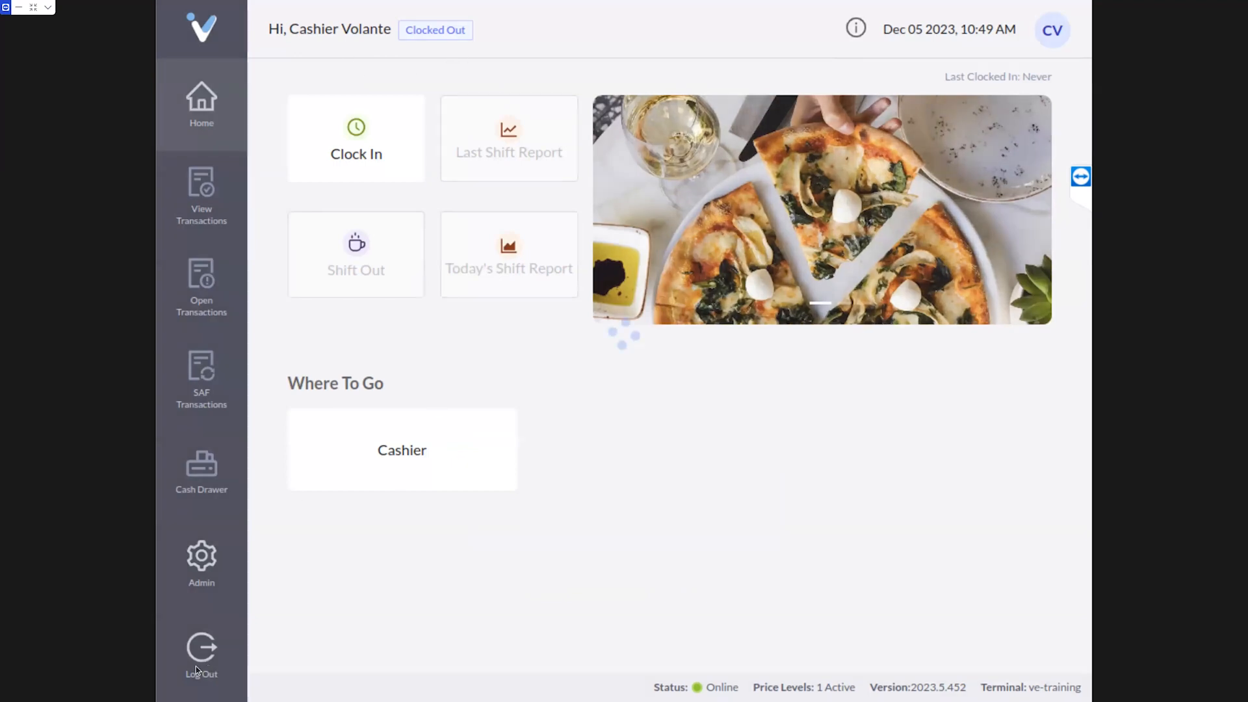